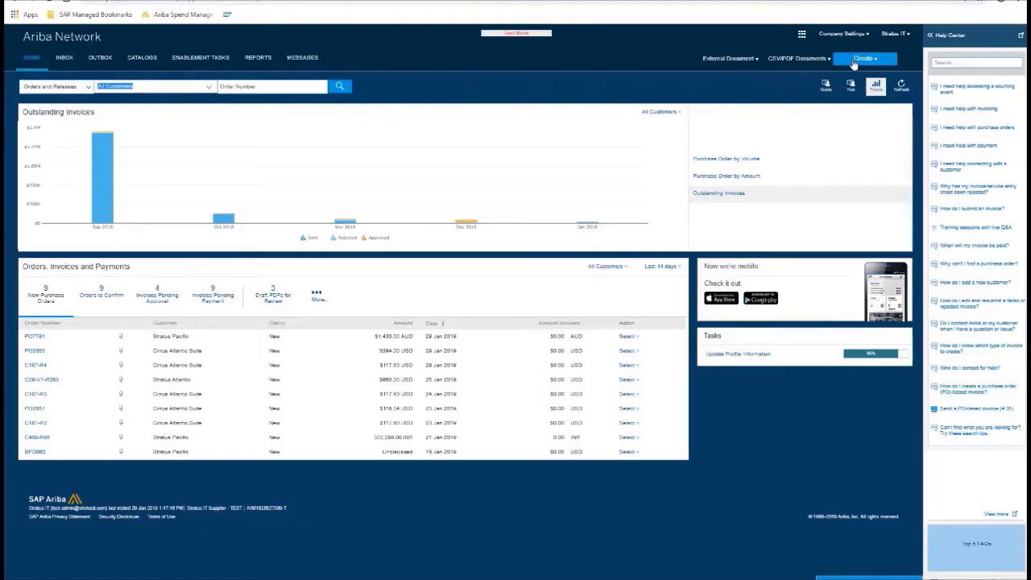
- Start a contract invoice for Stratus Atlantic using contract site T00CLNT000
{"action": "left_click", "coordinate": [854, 64]}
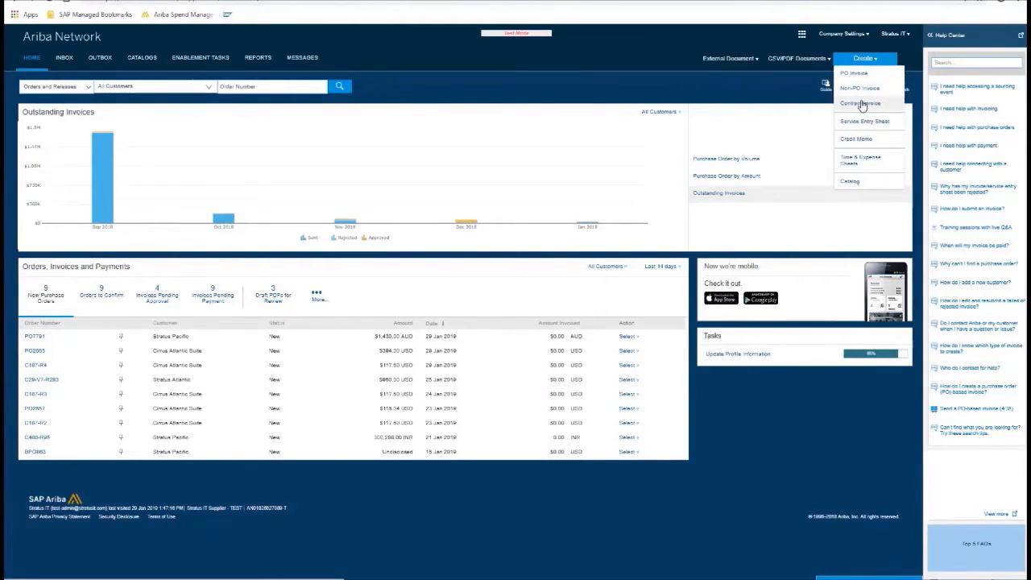
{"action": "left_click", "coordinate": [861, 103]}
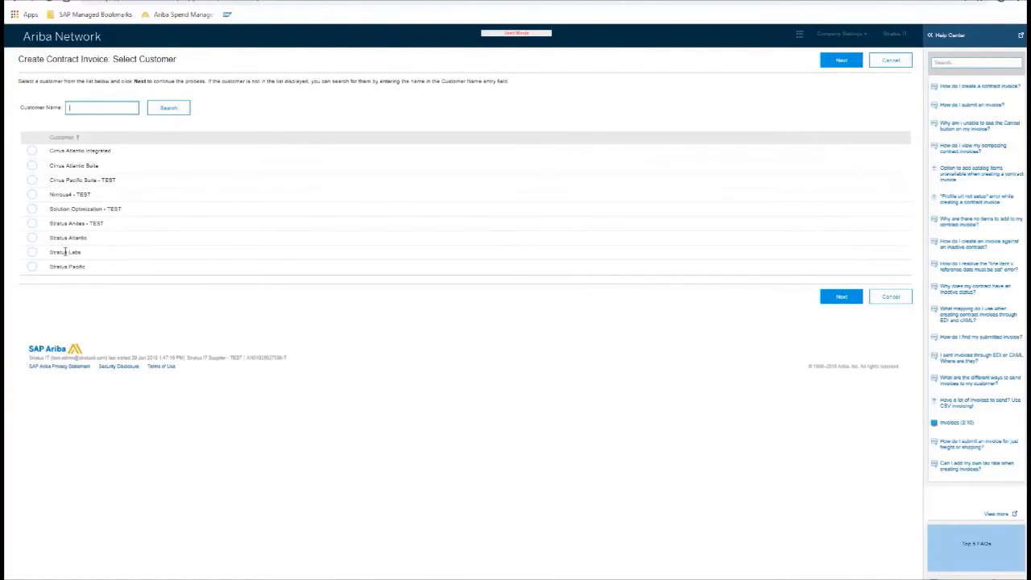
{"action": "left_click", "coordinate": [31, 238]}
{"action": "left_click", "coordinate": [31, 172]}
{"action": "left_click", "coordinate": [793, 204]}
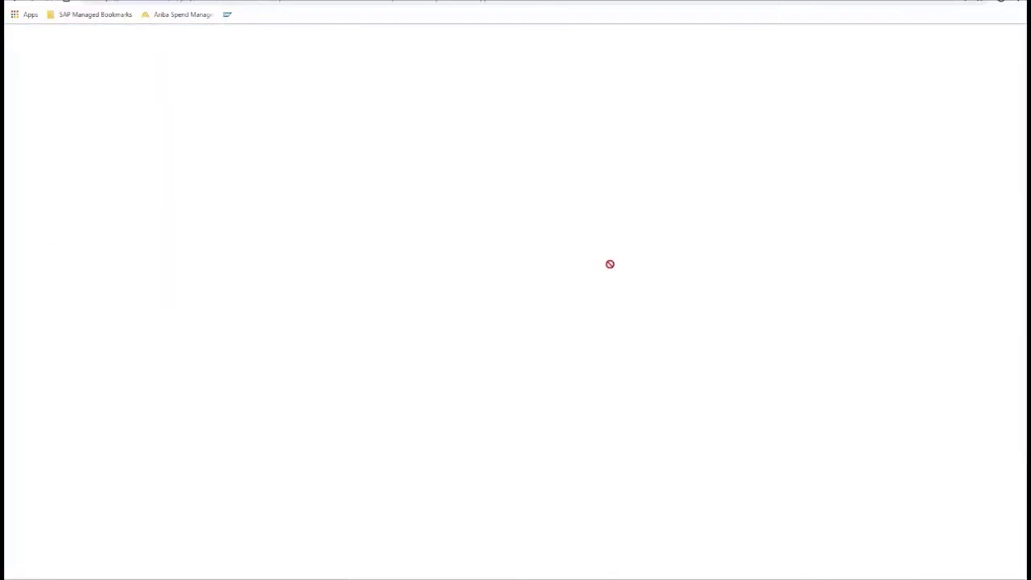
- Search contracts for c1149 and select C1149, bringing in NT60 payment terms
{"action": "left_click", "coordinate": [183, 167]}
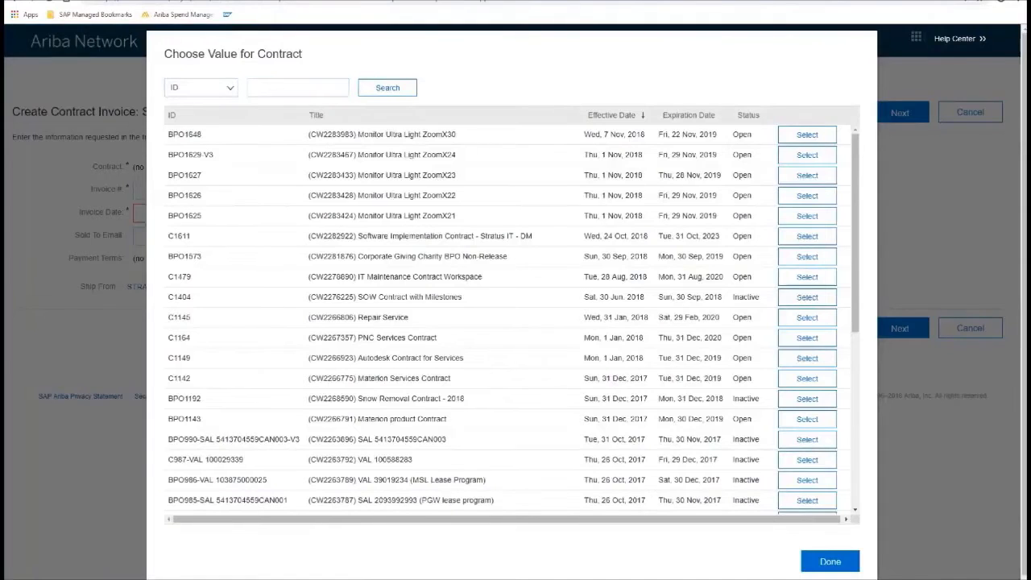
{"action": "left_click", "coordinate": [299, 88]}
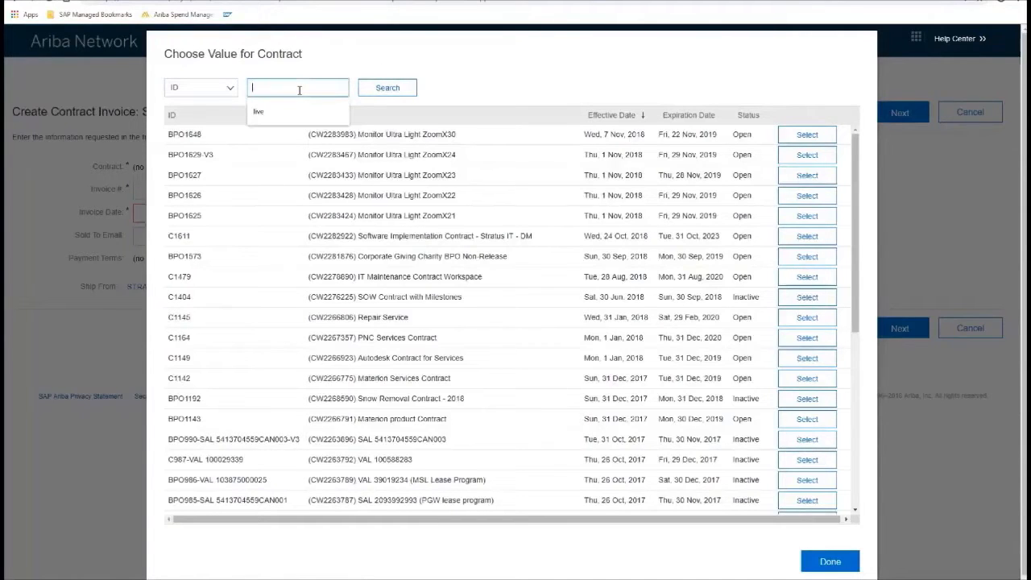
{"action": "type", "text": "c1149"}
{"action": "key", "text": "Return"}
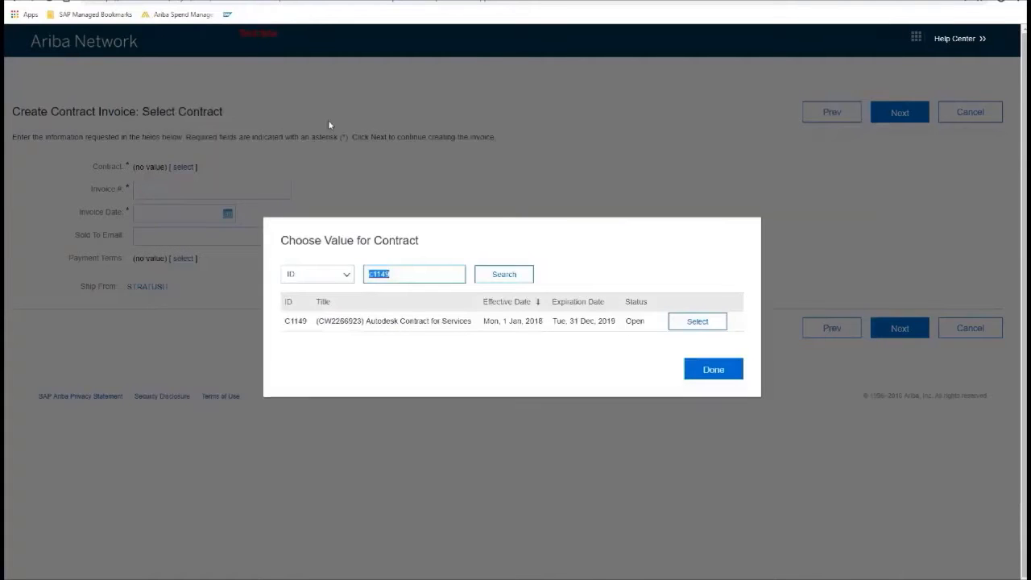
{"action": "left_click", "coordinate": [696, 320]}
{"action": "left_click", "coordinate": [187, 191]}
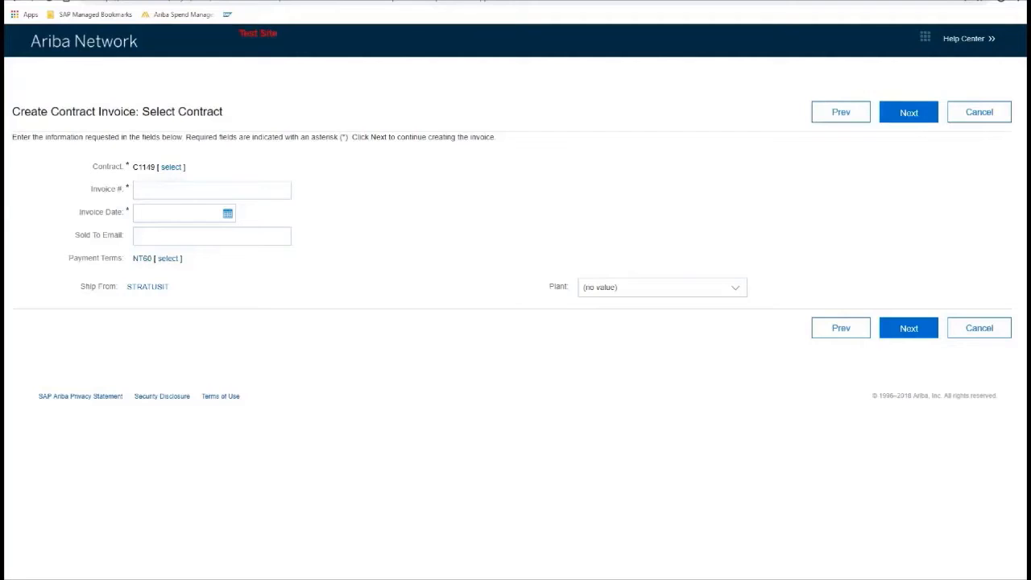
- Enter invoice number MAS_INVC1149, date 29 Jan 2019 and the sold-to e-mail address, then continue
{"action": "left_click", "coordinate": [166, 189]}
{"action": "type", "text": "MAS_INVC1149"}
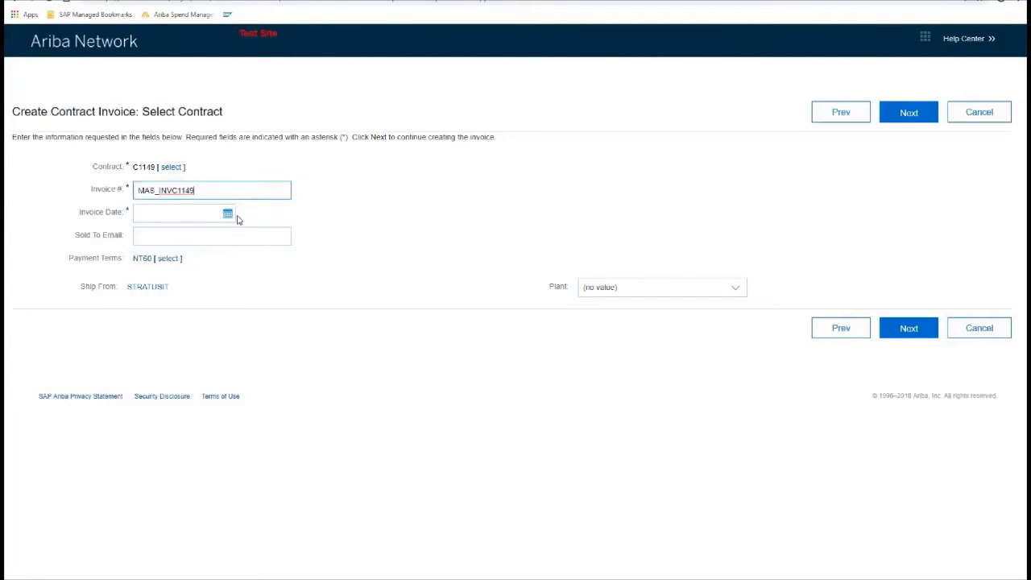
{"action": "left_click", "coordinate": [230, 215]}
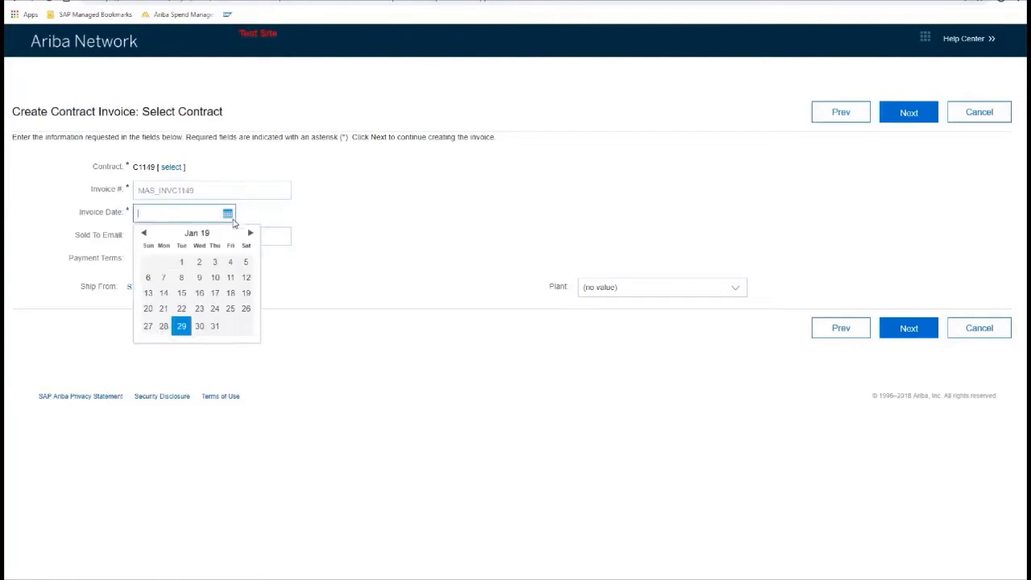
{"action": "left_click", "coordinate": [182, 326]}
{"action": "left_click", "coordinate": [157, 240]}
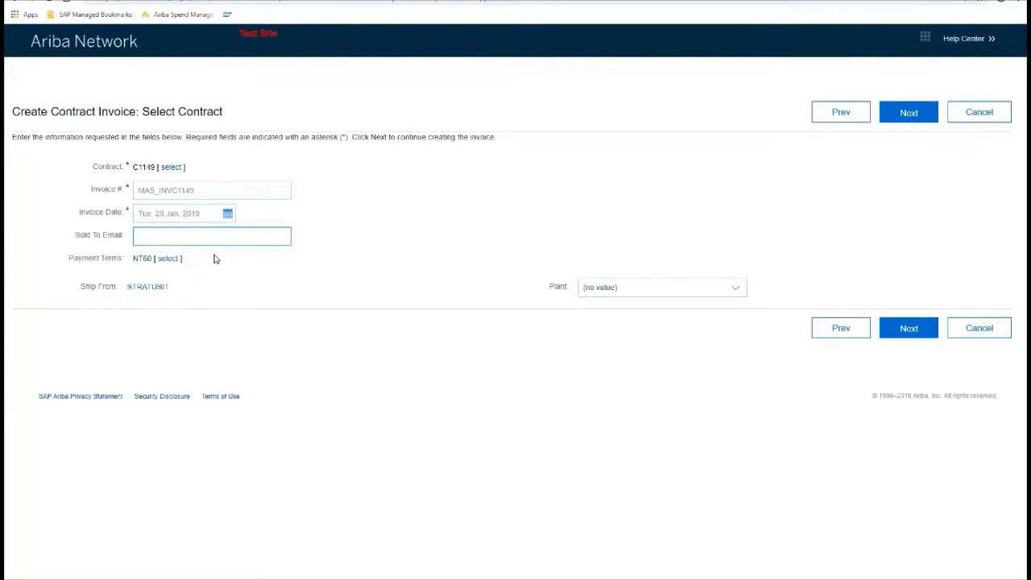
{"action": "type", "text": "??????????"}
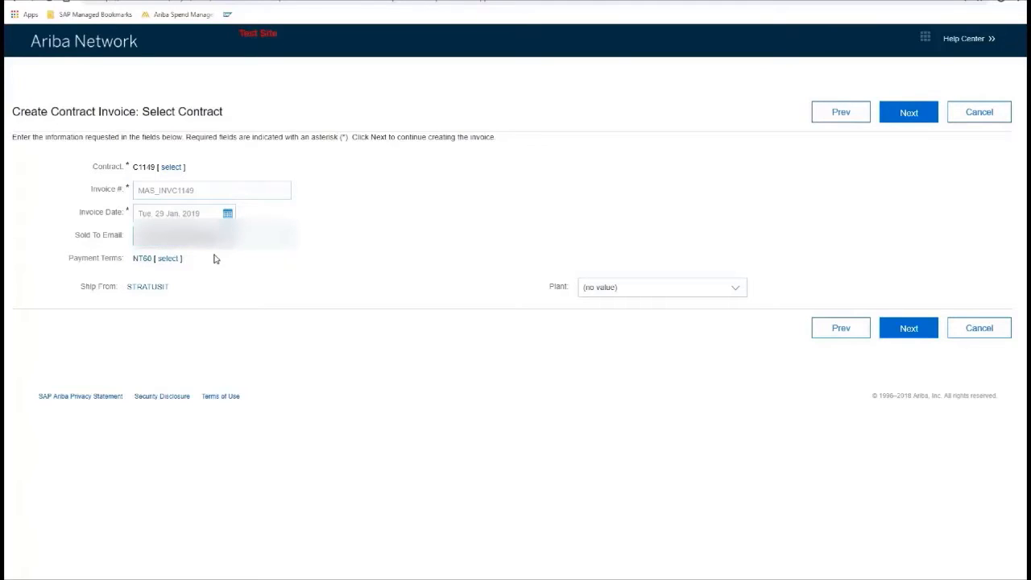
{"action": "left_click", "coordinate": [896, 114]}
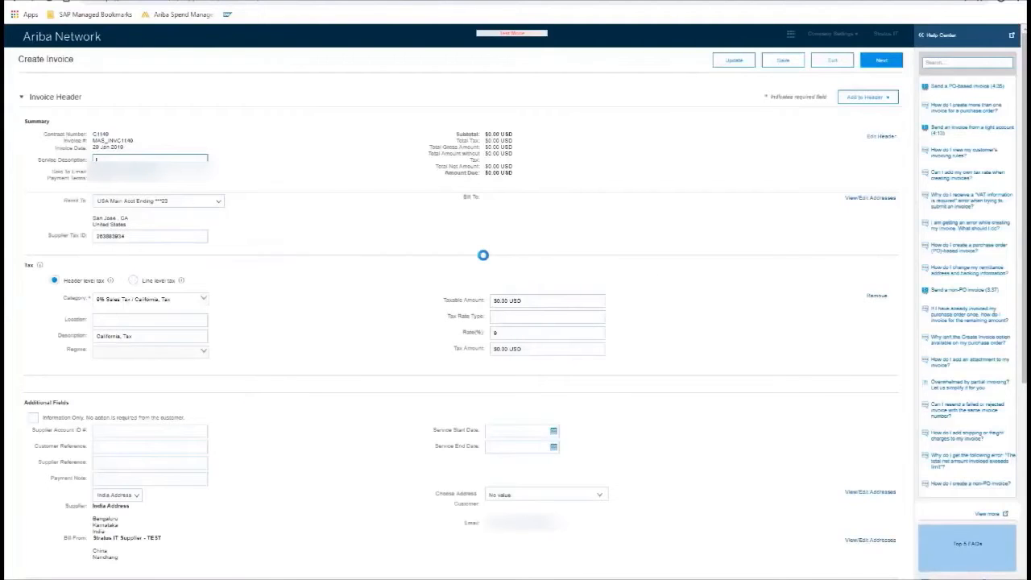
- Scroll to Line Items and list contract C1149's items available to add
{"action": "scroll", "coordinate": [202, 342], "scroll_direction": "down", "scroll_amount": 1}
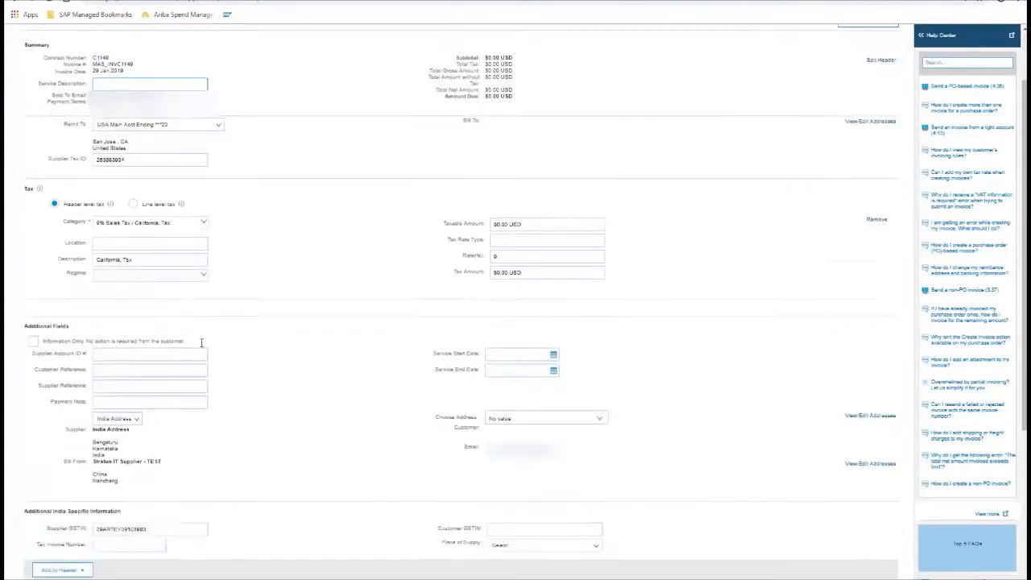
{"action": "scroll", "coordinate": [202, 343], "scroll_direction": "down", "scroll_amount": 3}
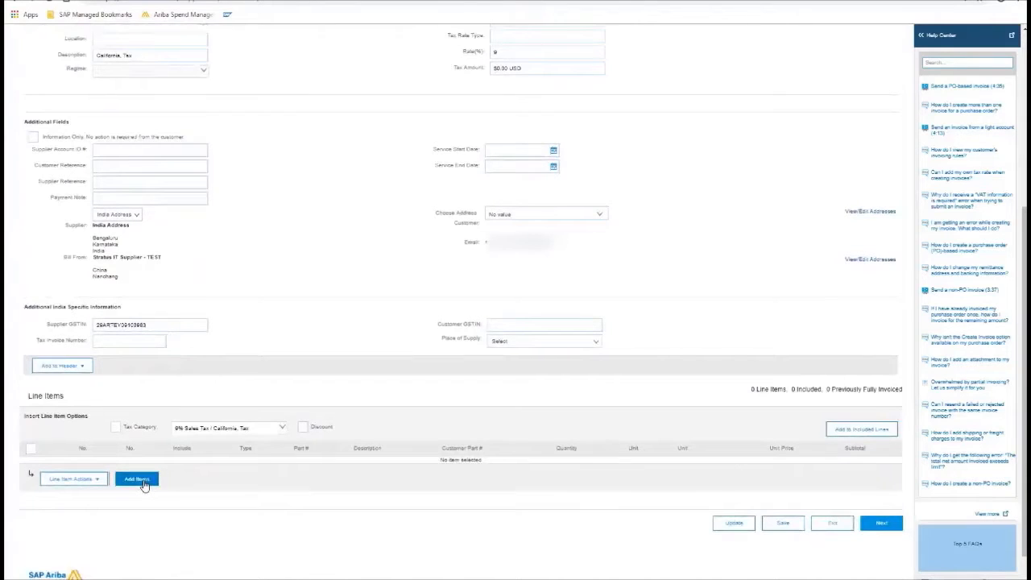
{"action": "left_click", "coordinate": [143, 483]}
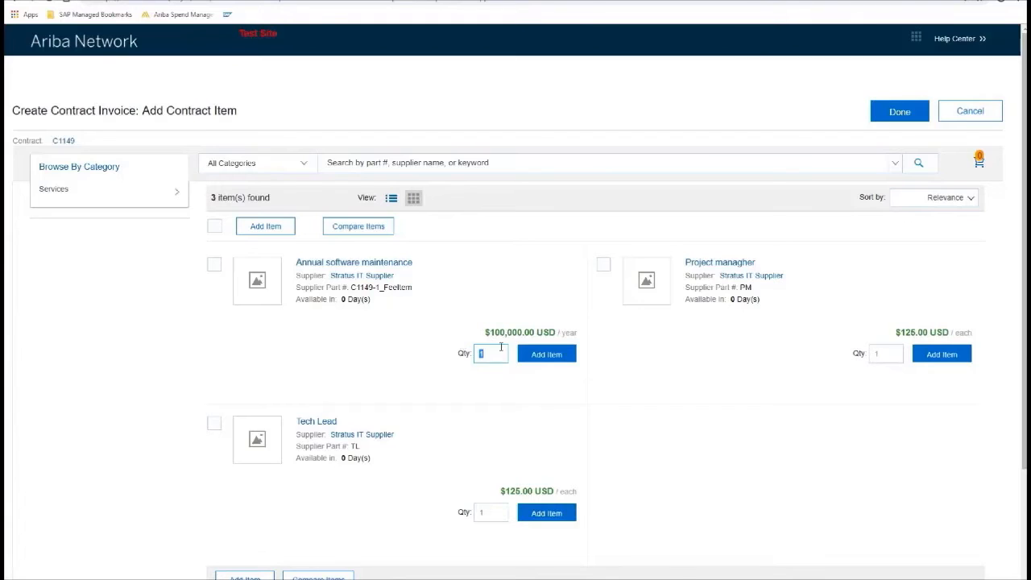
- Add Annual software maintenance (qty 1, $100,000.00 USD) to the invoice and return
{"action": "left_click", "coordinate": [547, 360]}
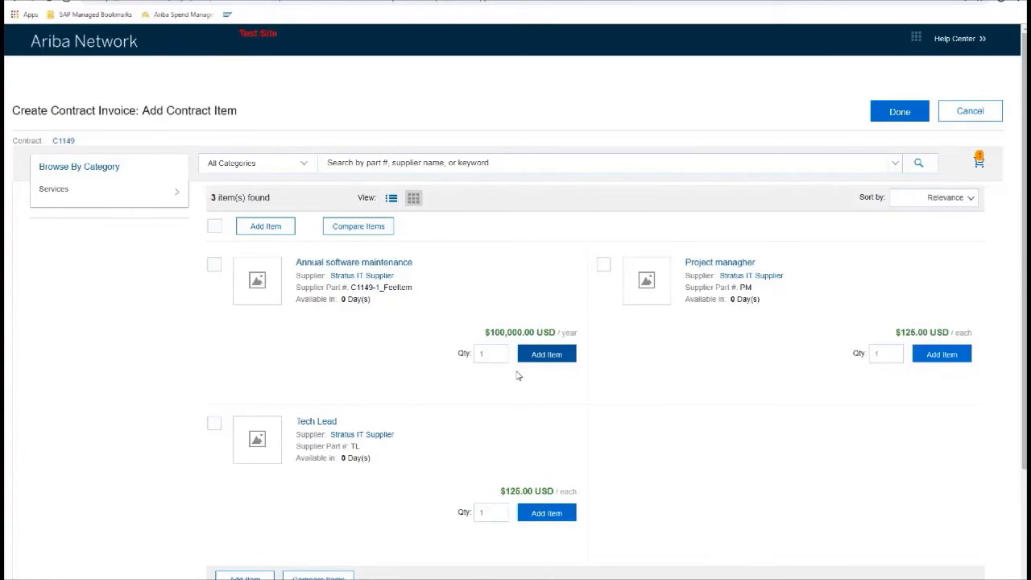
{"action": "left_click", "coordinate": [897, 111]}
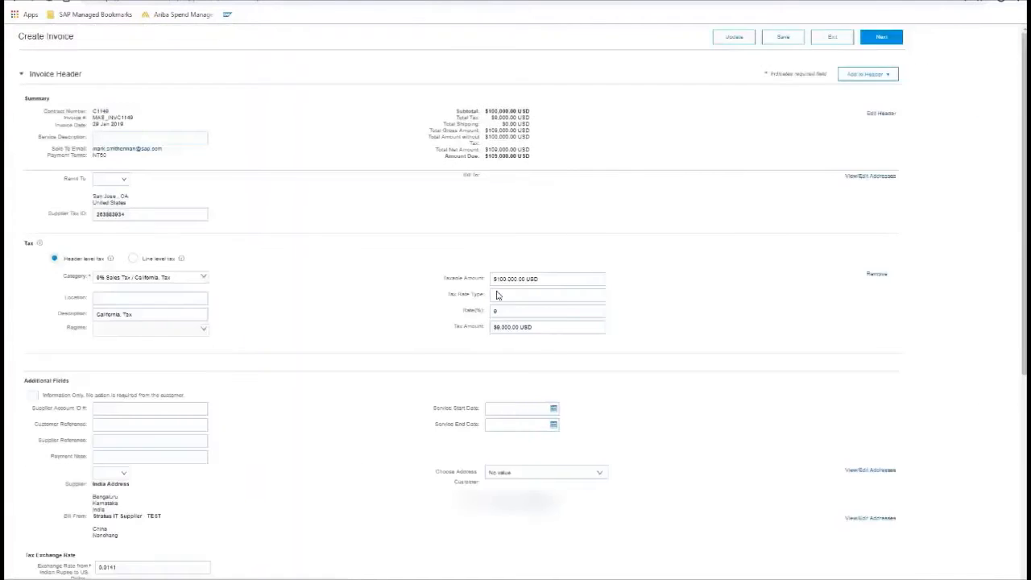
- Scroll down to review the invoice line items and $106,000.00 USD total
{"action": "scroll", "coordinate": [471, 378], "scroll_direction": "down", "scroll_amount": 3}
{"action": "scroll", "coordinate": [471, 378], "scroll_direction": "down", "scroll_amount": 3}
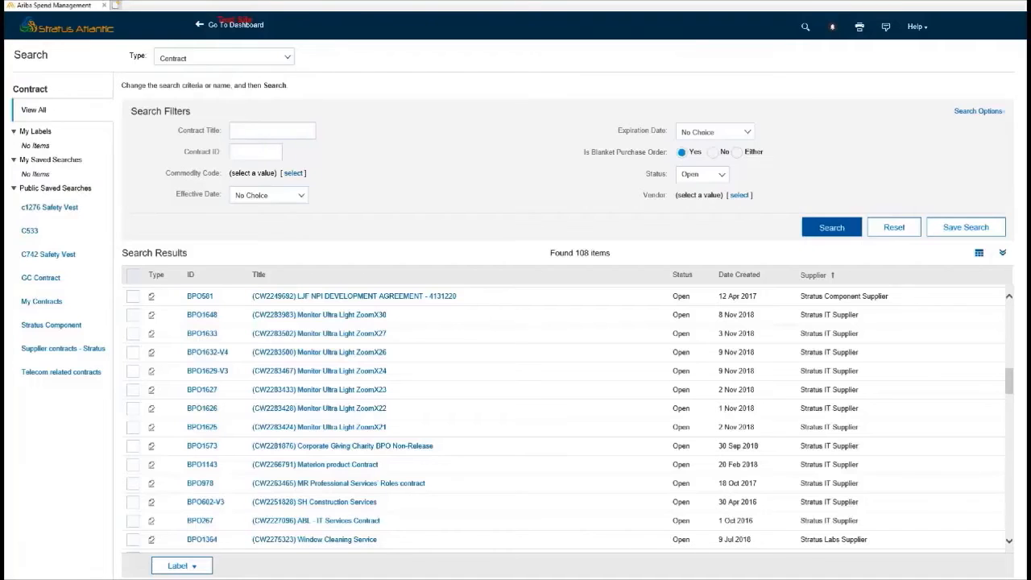
- Search non-blanket contracts for C1149 and view its pricing terms
{"action": "left_click", "coordinate": [712, 151]}
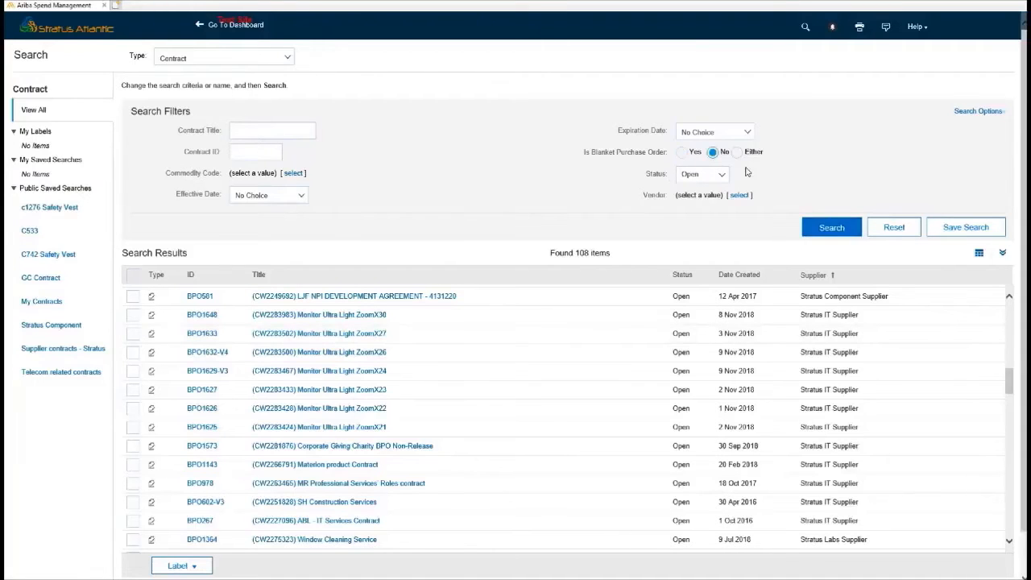
{"action": "left_click", "coordinate": [259, 153]}
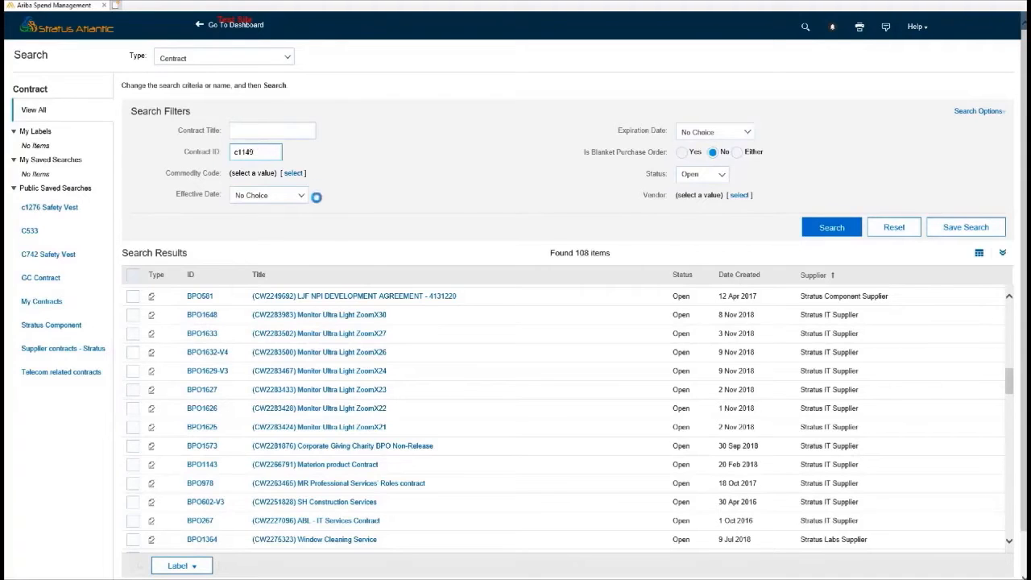
{"action": "key", "text": "Return"}
{"action": "left_click", "coordinate": [302, 295]}
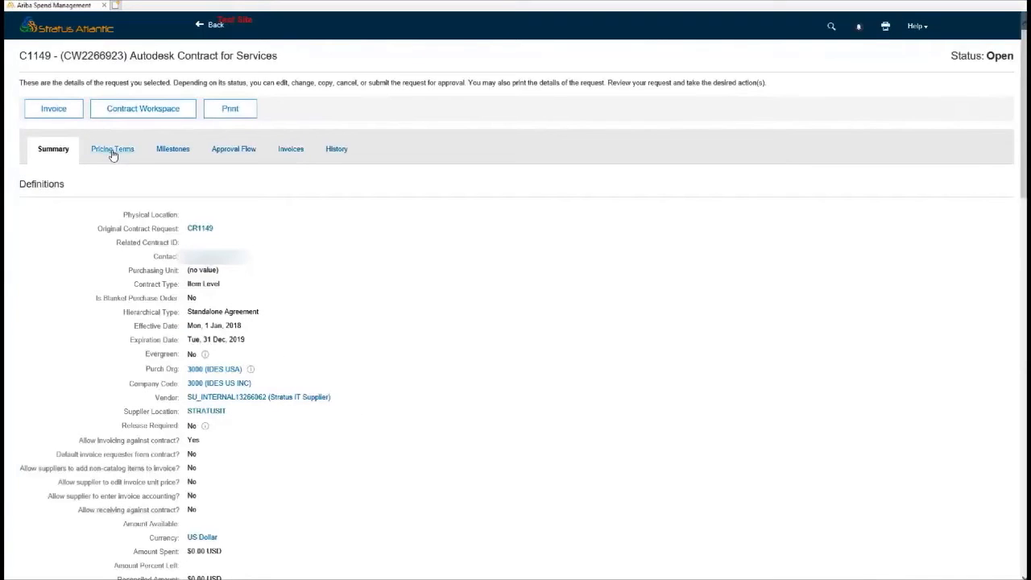
{"action": "left_click", "coordinate": [113, 152]}
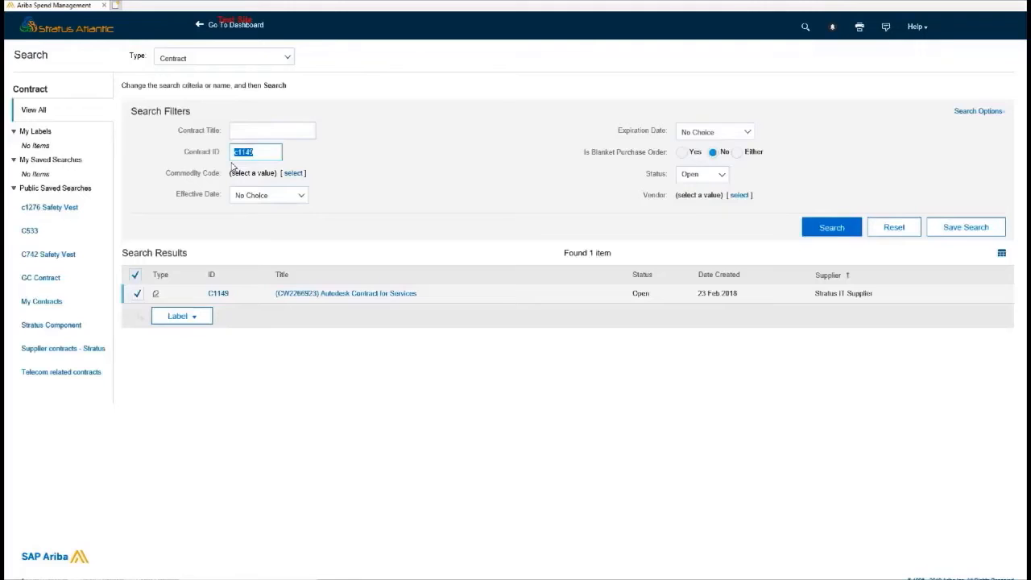
- Search blanket purchase orders for bpo1143 and open the Materion product Contract
{"action": "type", "text": "bpo1143"}
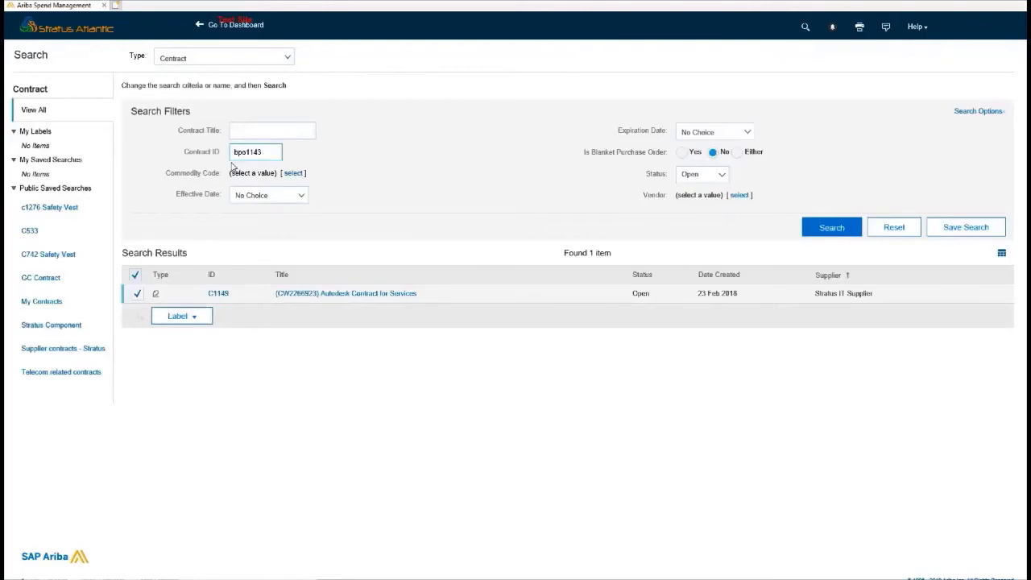
{"action": "key", "text": "Return"}
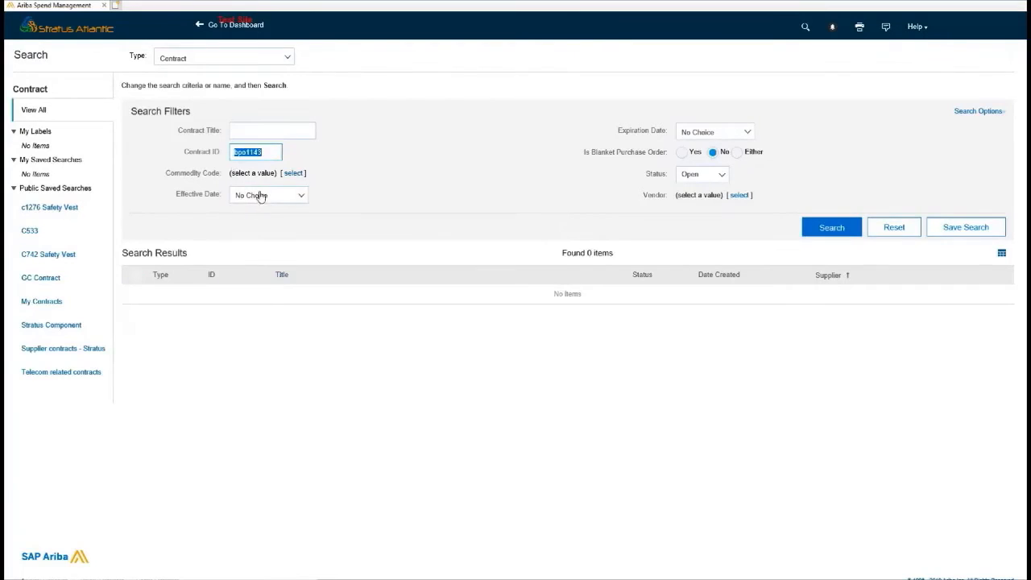
{"action": "left_click", "coordinate": [681, 152]}
{"action": "left_click", "coordinate": [831, 227]}
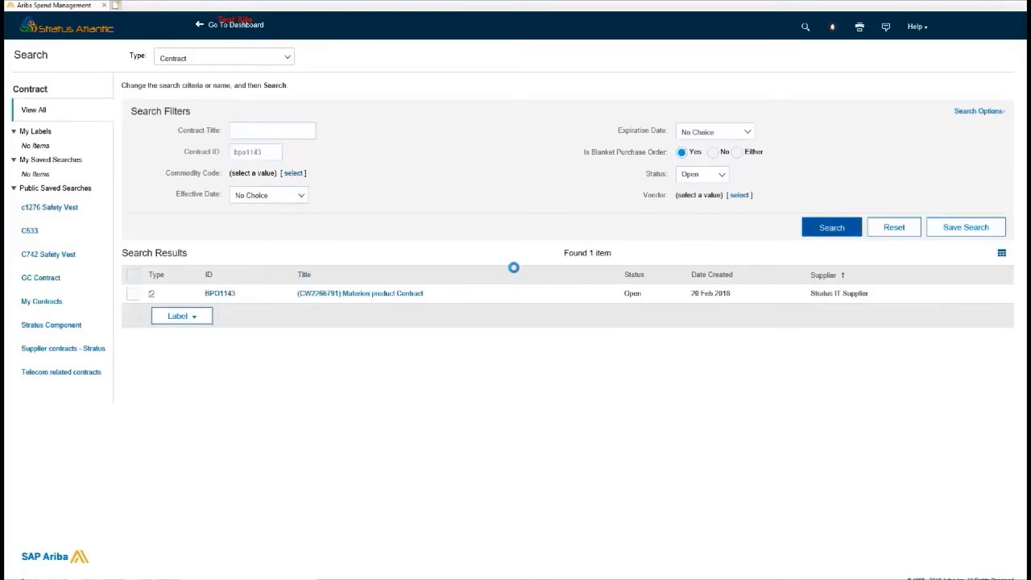
{"action": "left_click", "coordinate": [349, 297]}
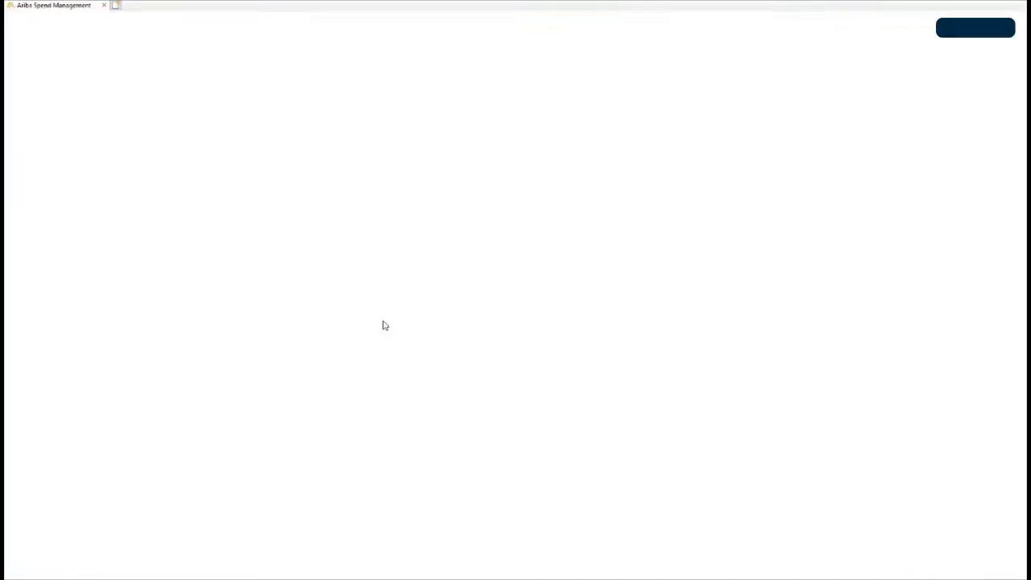
- Review BPO1143's pricing terms and items
{"action": "left_click", "coordinate": [120, 149]}
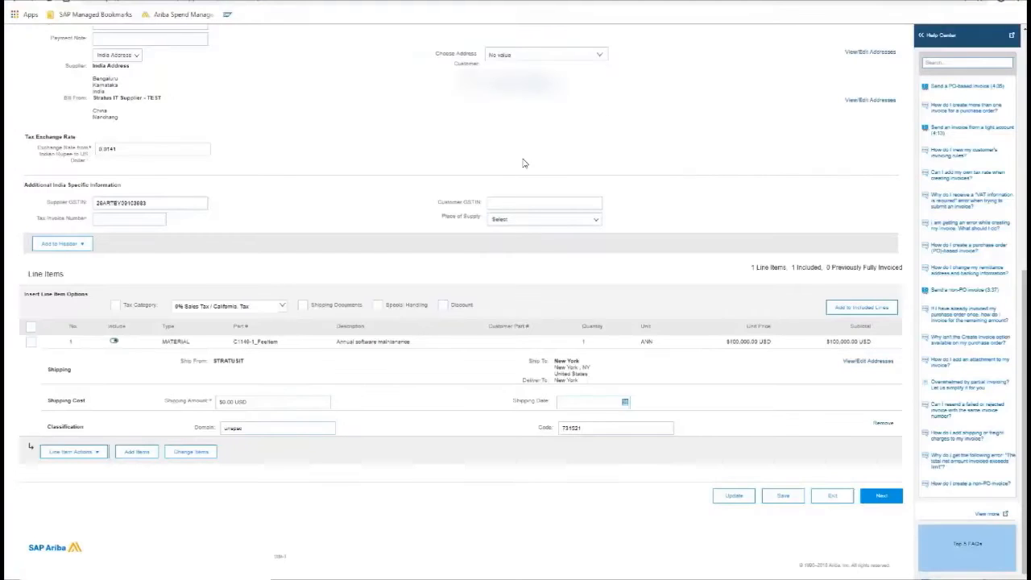
{"action": "scroll", "coordinate": [473, 219], "scroll_direction": "up", "scroll_amount": 4}
{"action": "scroll", "coordinate": [667, 170], "scroll_direction": "up", "scroll_amount": 5}
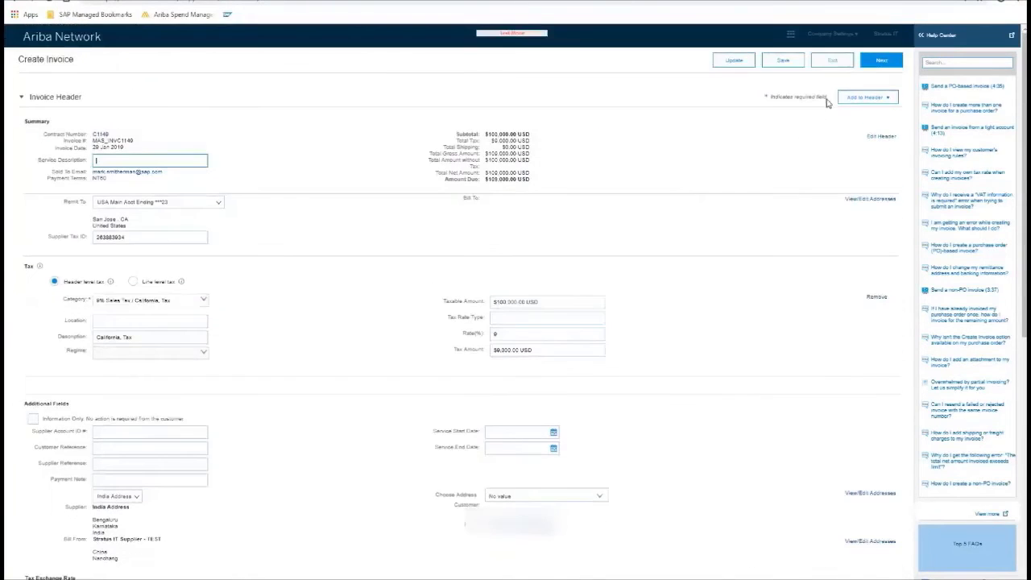
- Delete the draft C1149 invoice and start a new contract invoice
{"action": "left_click", "coordinate": [834, 64]}
{"action": "left_click", "coordinate": [24, 99]}
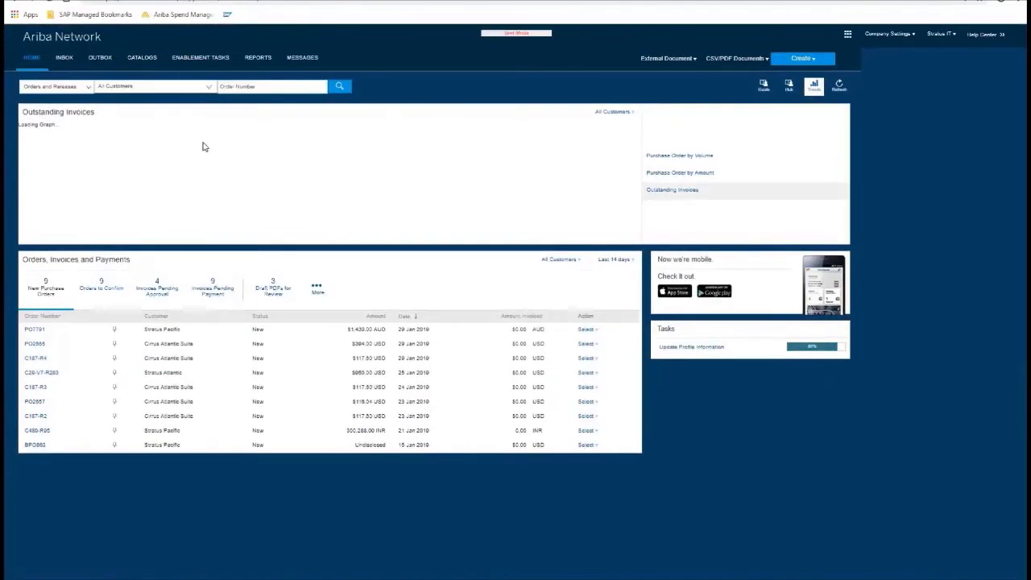
{"action": "left_click", "coordinate": [862, 60]}
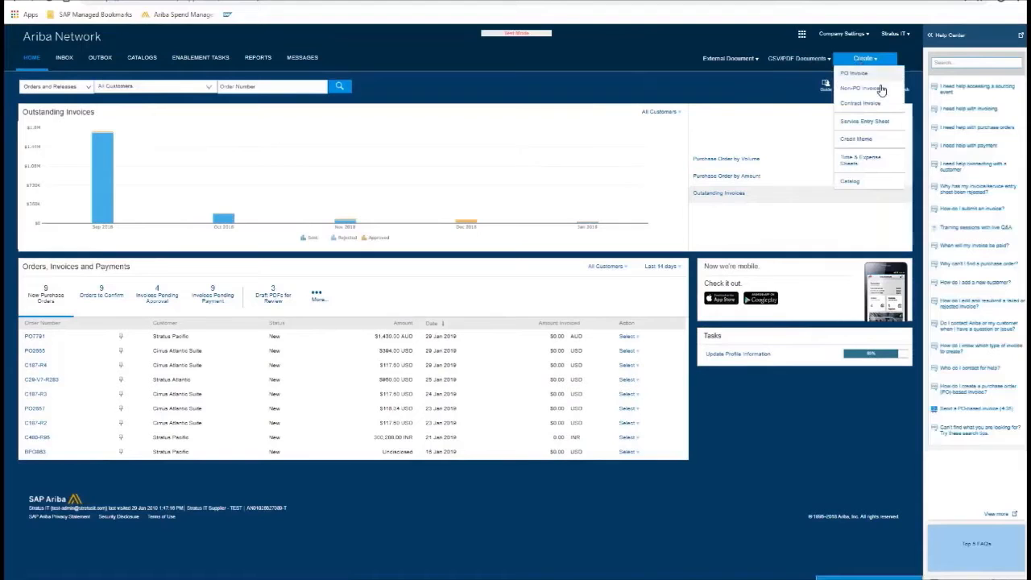
{"action": "left_click", "coordinate": [869, 99]}
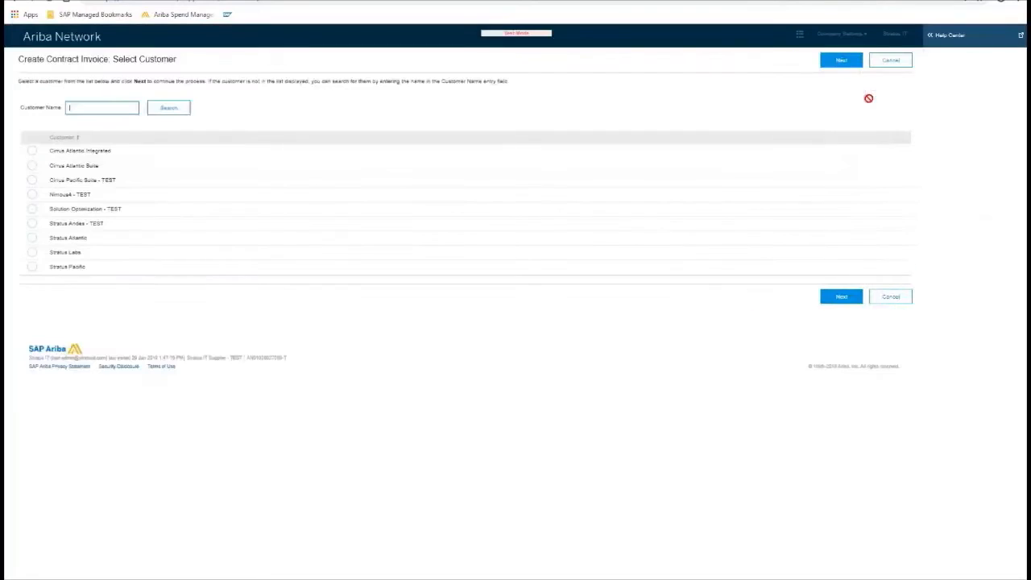
- Choose customer Stratus Atlantic with contract site T00CLNT080
{"action": "left_click", "coordinate": [32, 237]}
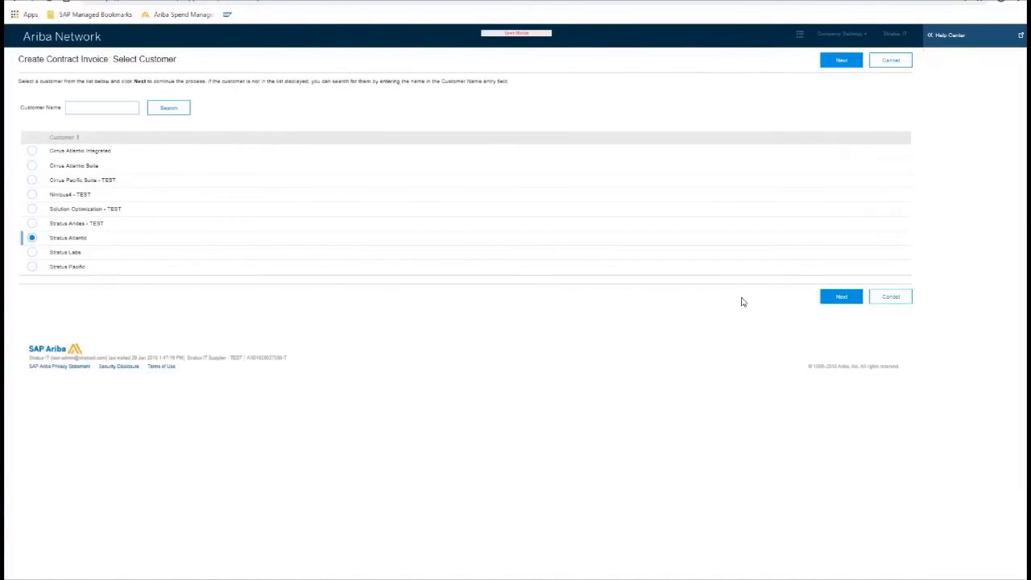
{"action": "left_click", "coordinate": [841, 297]}
{"action": "left_click", "coordinate": [32, 172]}
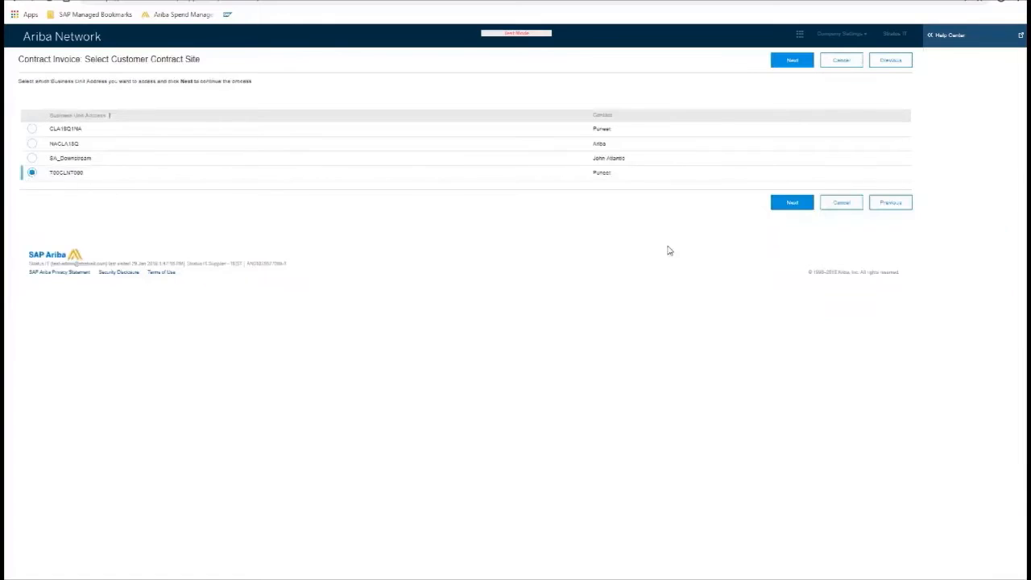
{"action": "left_click", "coordinate": [792, 202]}
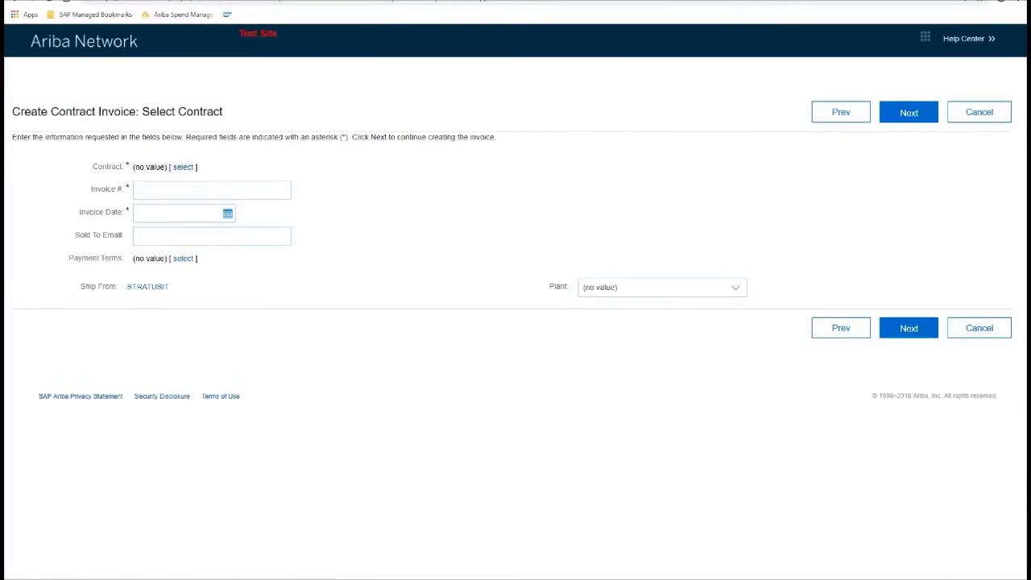
- Search contracts by ID and select blanket order BPO1143
{"action": "left_click", "coordinate": [183, 167]}
{"action": "left_click", "coordinate": [281, 88]}
{"action": "type", "text": "BPO1148"}
{"action": "key", "text": "Return"}
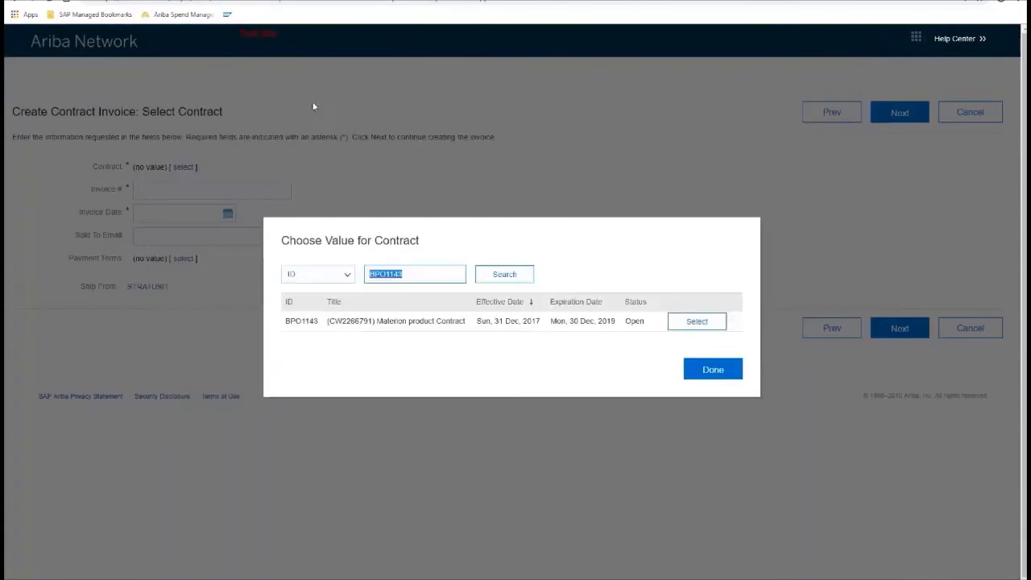
{"action": "left_click", "coordinate": [715, 326]}
- Enter invoice number MAS_BPO1143, date 29 Jan 2019 and the sold-to e-mail, then continue
{"action": "left_click", "coordinate": [227, 187]}
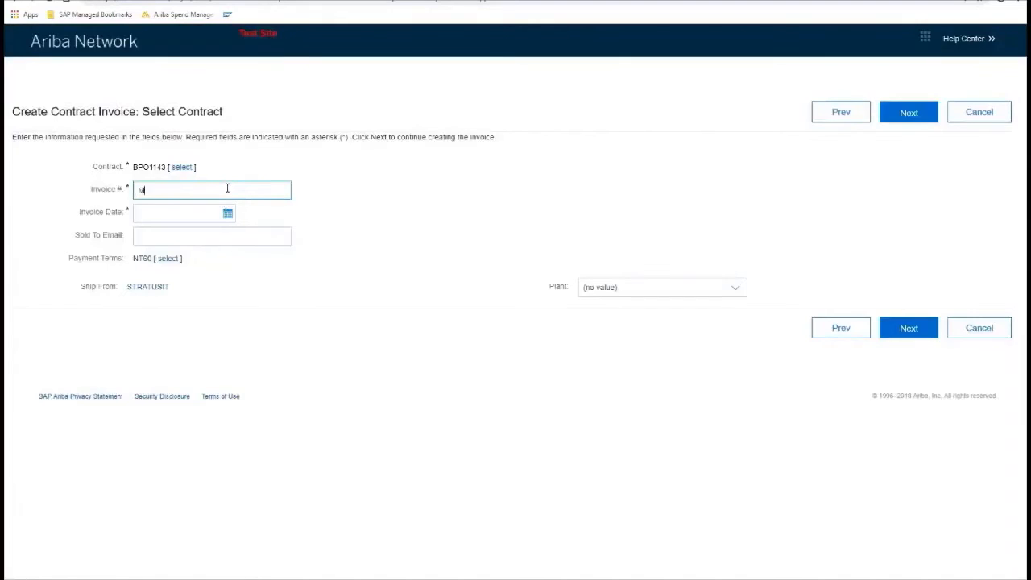
{"action": "type", "text": "MAS_BPO1143"}
{"action": "left_click", "coordinate": [227, 213]}
{"action": "left_click", "coordinate": [182, 326]}
{"action": "left_click", "coordinate": [192, 239]}
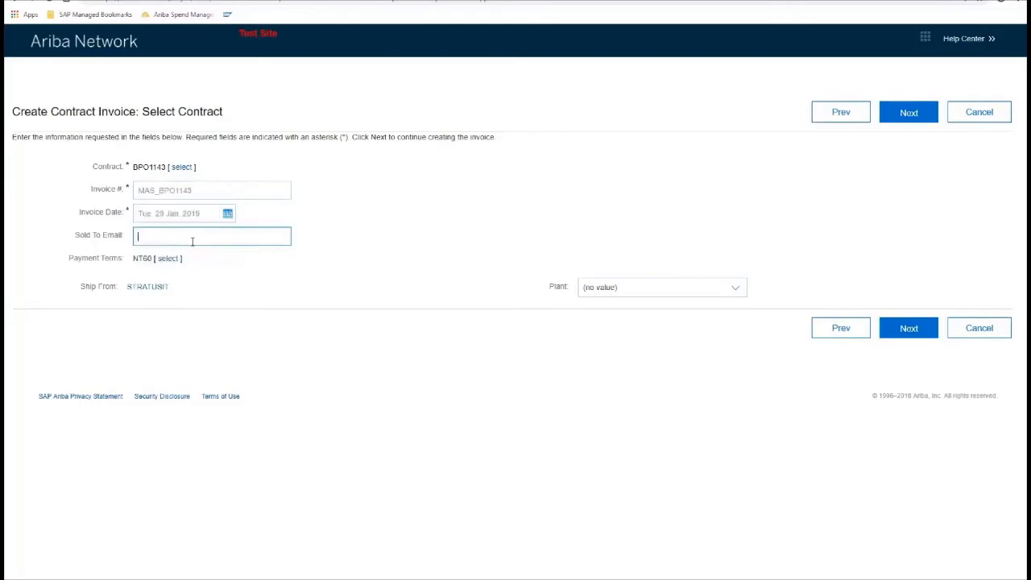
{"action": "left_click", "coordinate": [923, 332]}
{"action": "scroll", "coordinate": [260, 409], "scroll_direction": "down", "scroll_amount": 5}
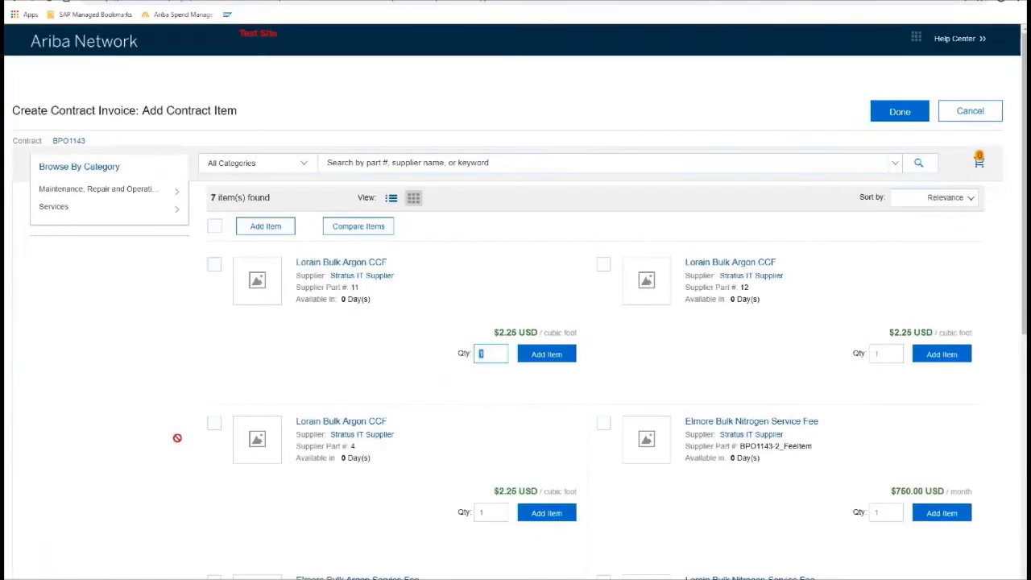
- Add 360 Lorain Bulk Argon CCF and one Elmore Bulk Nitrogen Service Fee, totaling $1,700.40 USD
{"action": "scroll", "coordinate": [435, 357], "scroll_direction": "down", "scroll_amount": 1}
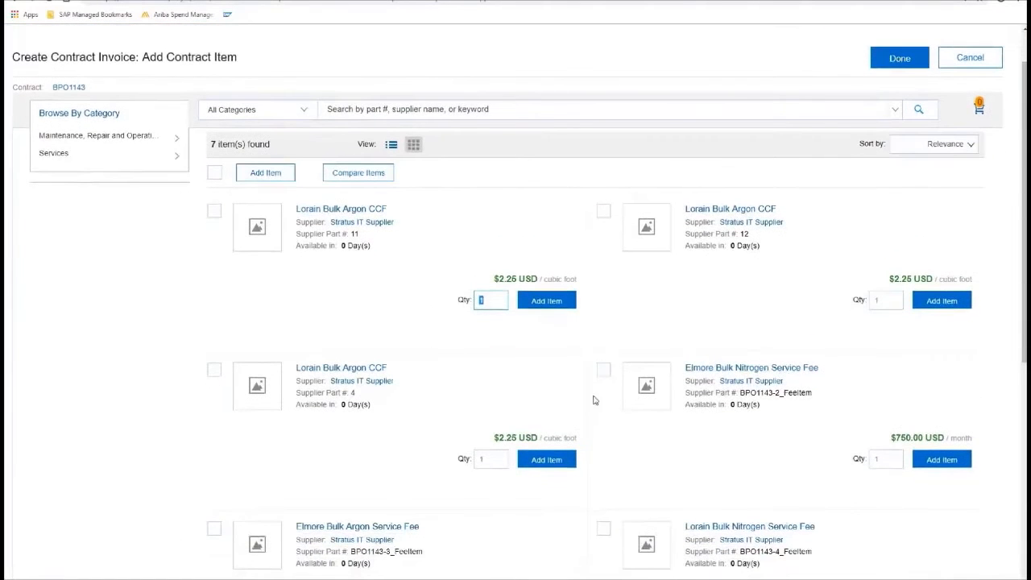
{"action": "left_click", "coordinate": [889, 301]}
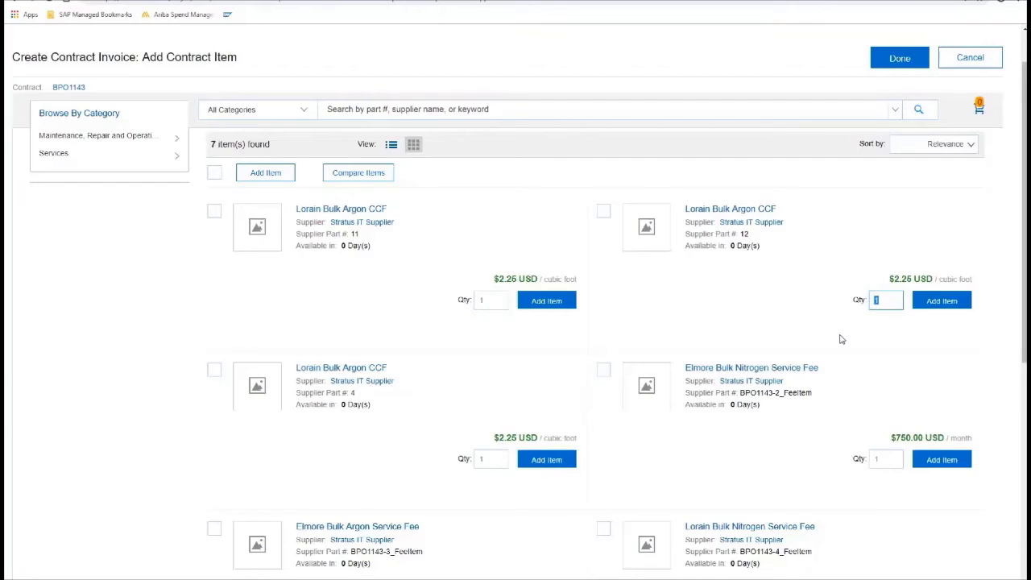
{"action": "left_click", "coordinate": [886, 460]}
{"action": "left_click", "coordinate": [605, 371]}
{"action": "left_click", "coordinate": [603, 212]}
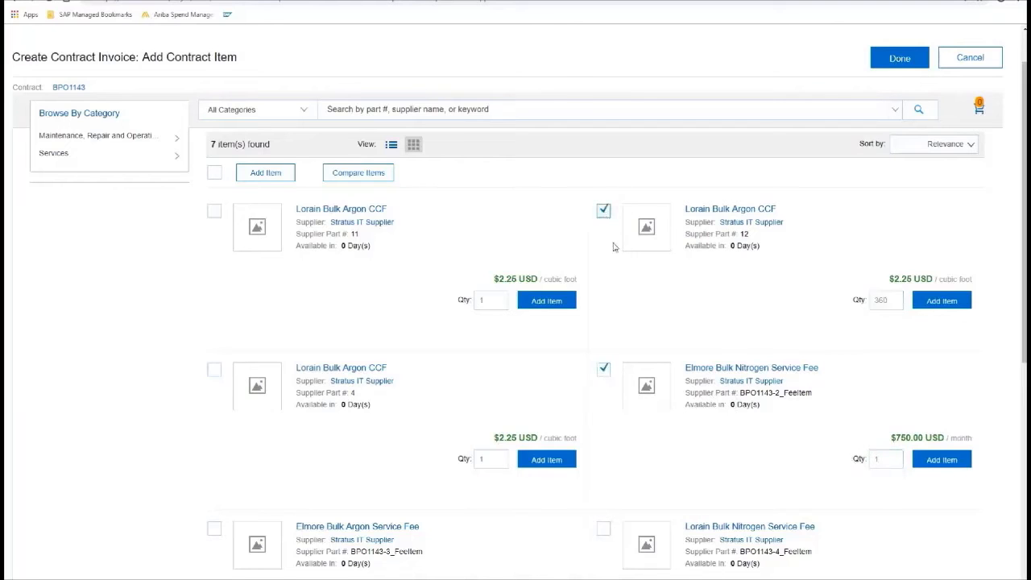
{"action": "left_click", "coordinate": [266, 173]}
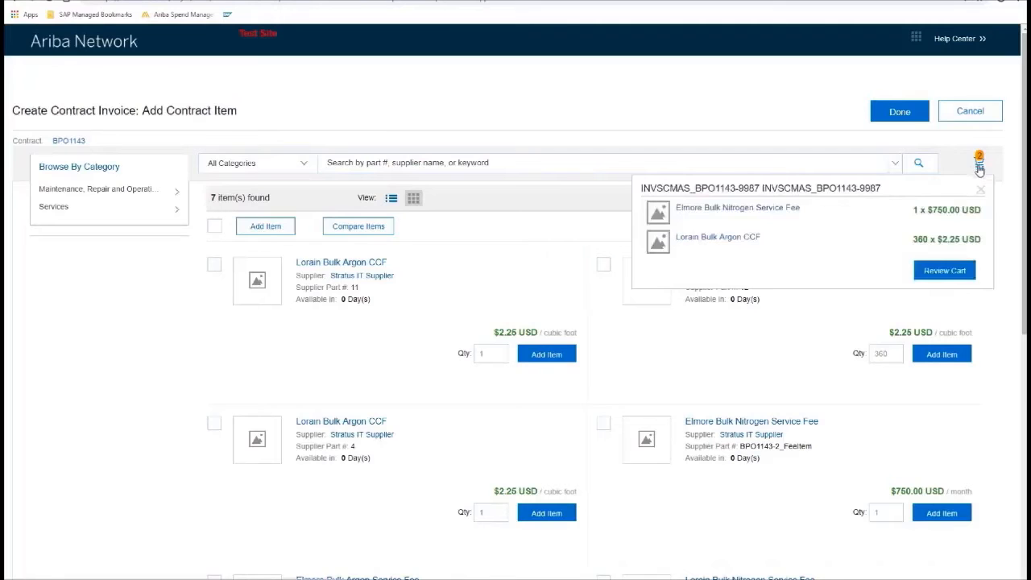
{"action": "left_click", "coordinate": [899, 112]}
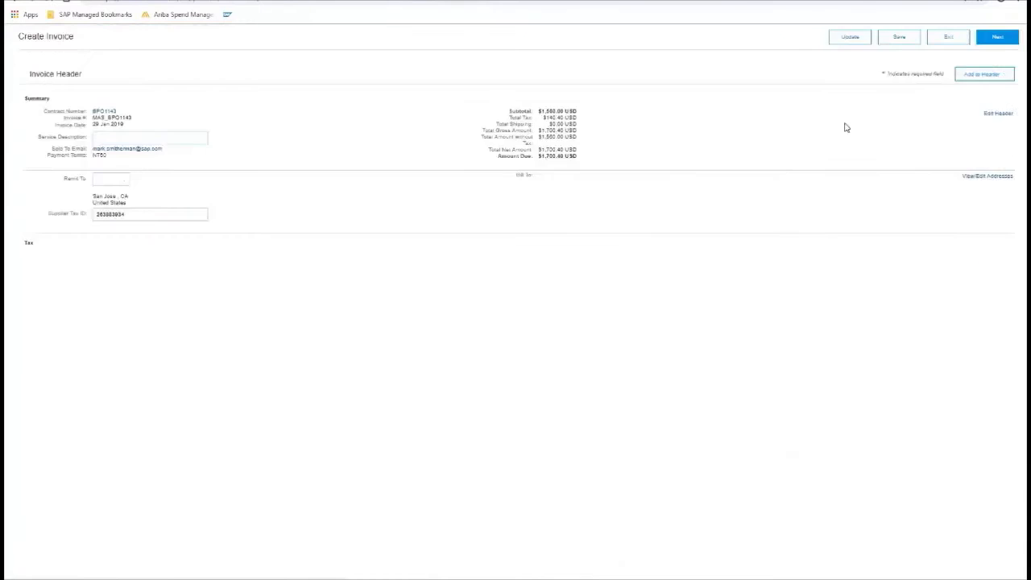
- Exit and delete the draft contract invoice
{"action": "scroll", "coordinate": [433, 373], "scroll_direction": "down", "scroll_amount": 10}
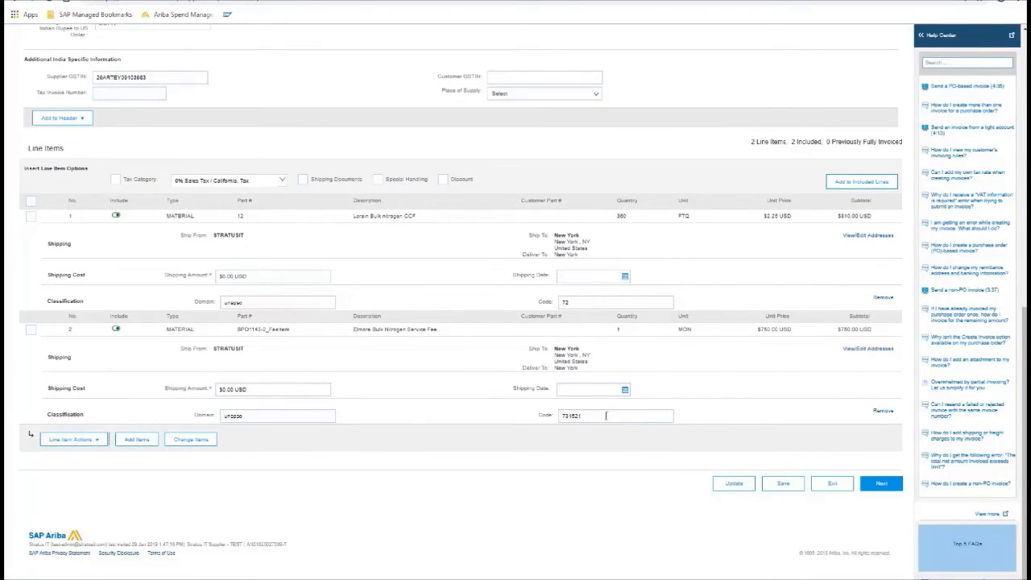
{"action": "scroll", "coordinate": [604, 420], "scroll_direction": "up", "scroll_amount": 10}
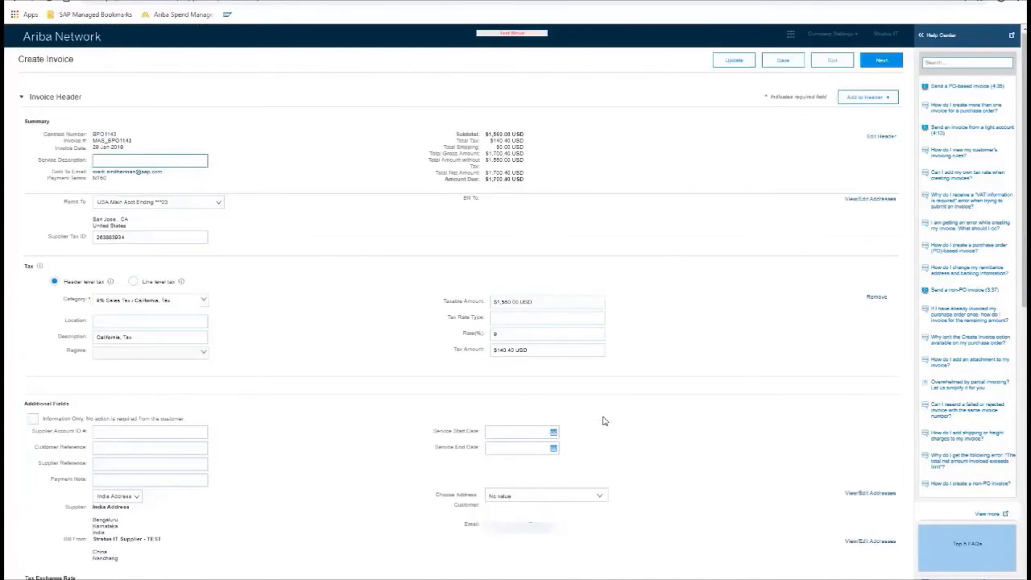
{"action": "left_click", "coordinate": [829, 63]}
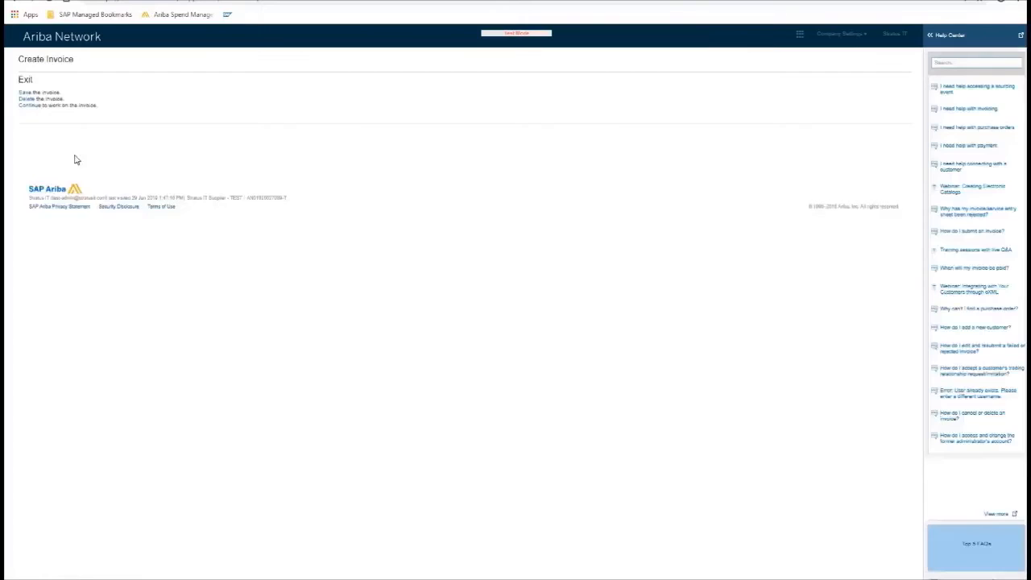
{"action": "left_click", "coordinate": [28, 99]}
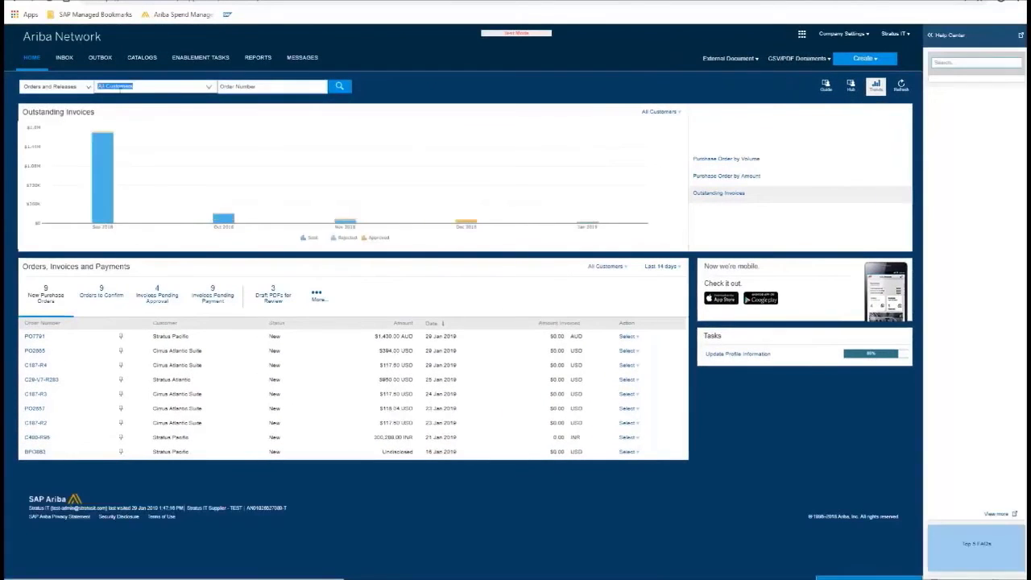
- Search the home dashboard for order number BPO1143
{"action": "left_click", "coordinate": [235, 85]}
{"action": "type", "text": "BPO1143"}
{"action": "left_click", "coordinate": [338, 88]}
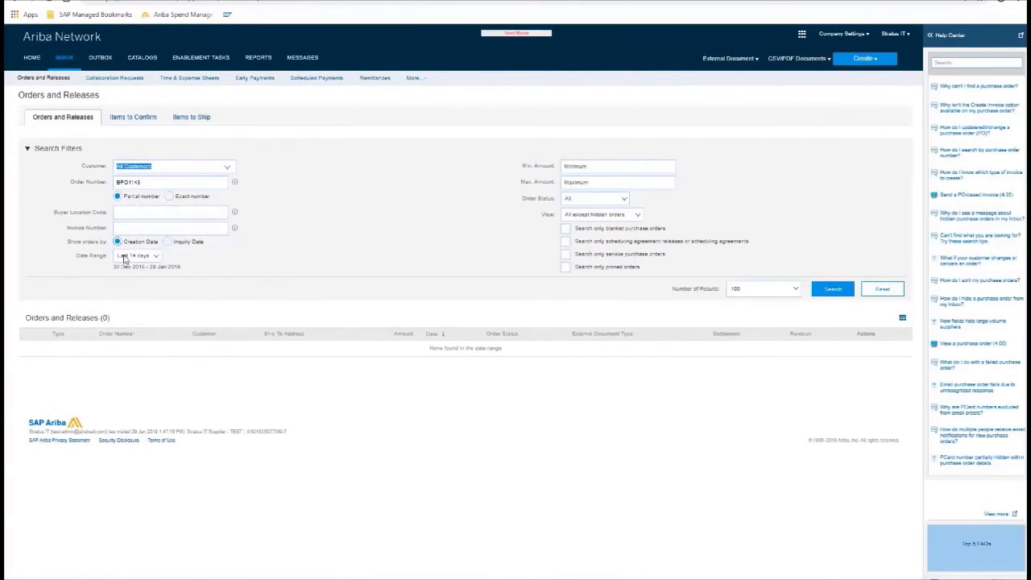
- Rerun the order search for BPO1143 as an exact number match
{"action": "left_click", "coordinate": [150, 257]}
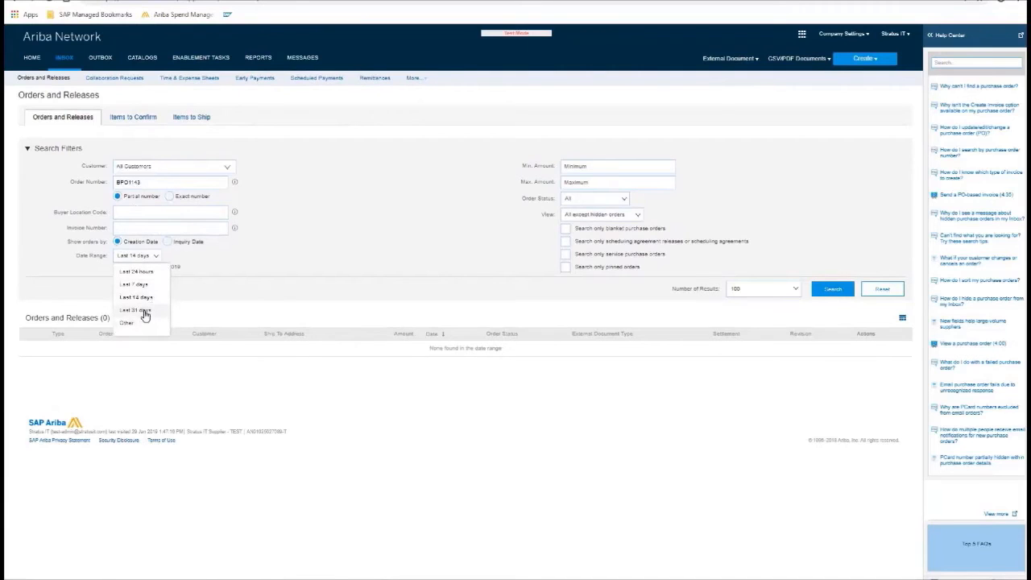
{"action": "left_click", "coordinate": [169, 196]}
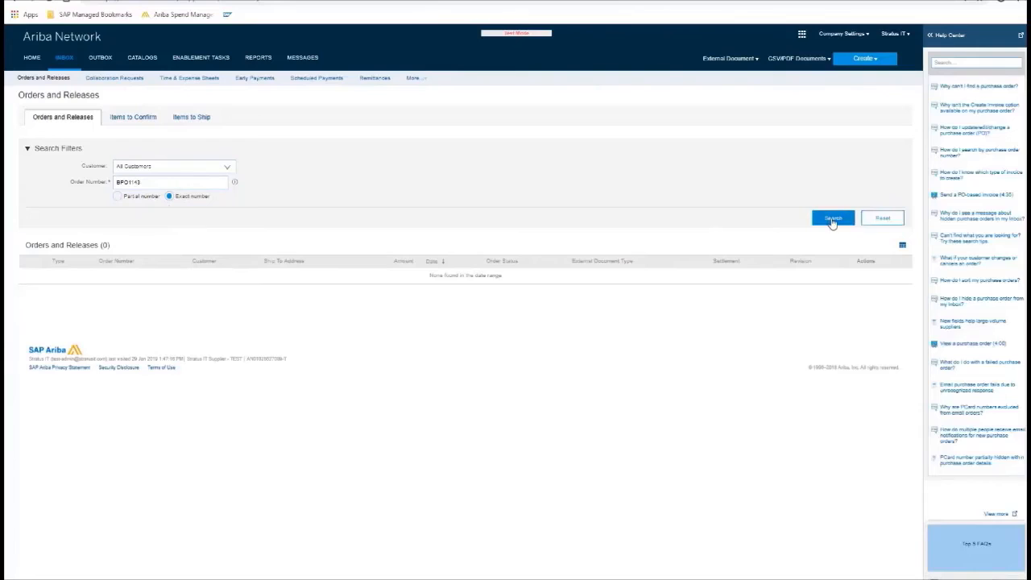
{"action": "left_click", "coordinate": [833, 218]}
- Select order BPO1143 and create a Standard Invoice against it
{"action": "left_click", "coordinate": [29, 277]}
{"action": "left_click", "coordinate": [311, 308]}
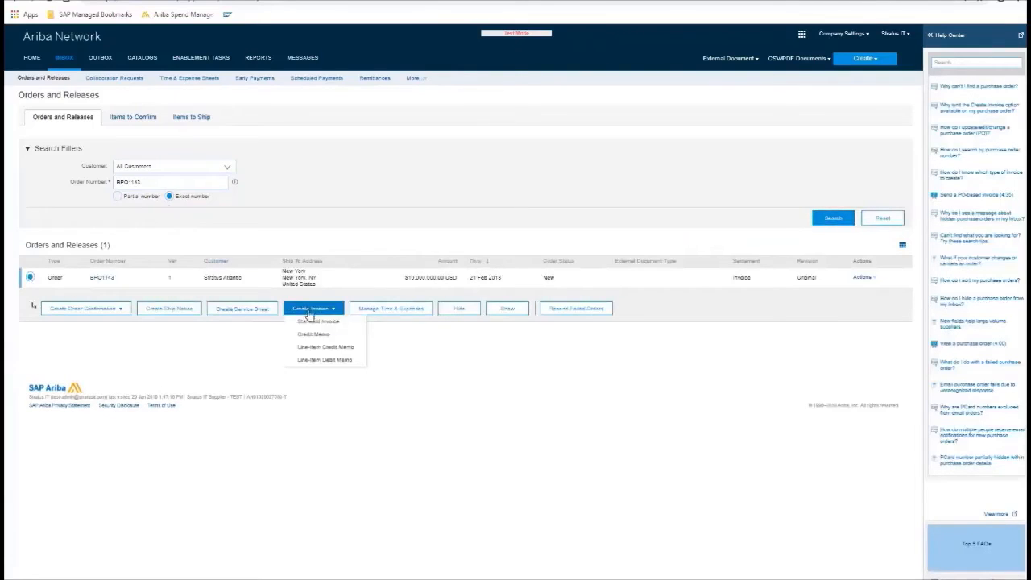
{"action": "left_click", "coordinate": [314, 322]}
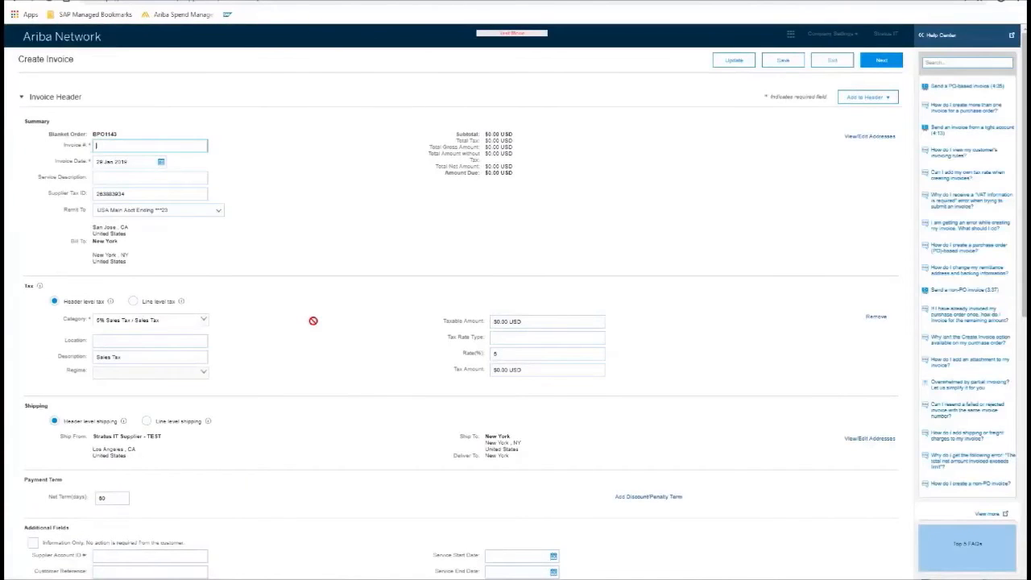
- Add blanket line 3, Elmore Bulk Argon Service Fee, as a goods invoice line
{"action": "scroll", "coordinate": [314, 320], "scroll_direction": "down", "scroll_amount": 7}
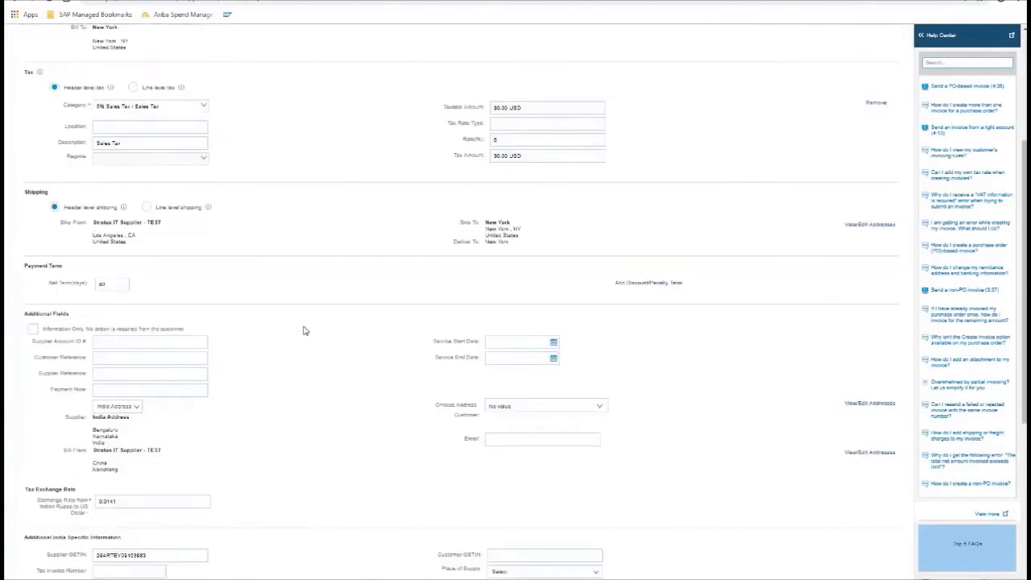
{"action": "left_click", "coordinate": [54, 435]}
{"action": "left_click", "coordinate": [57, 447]}
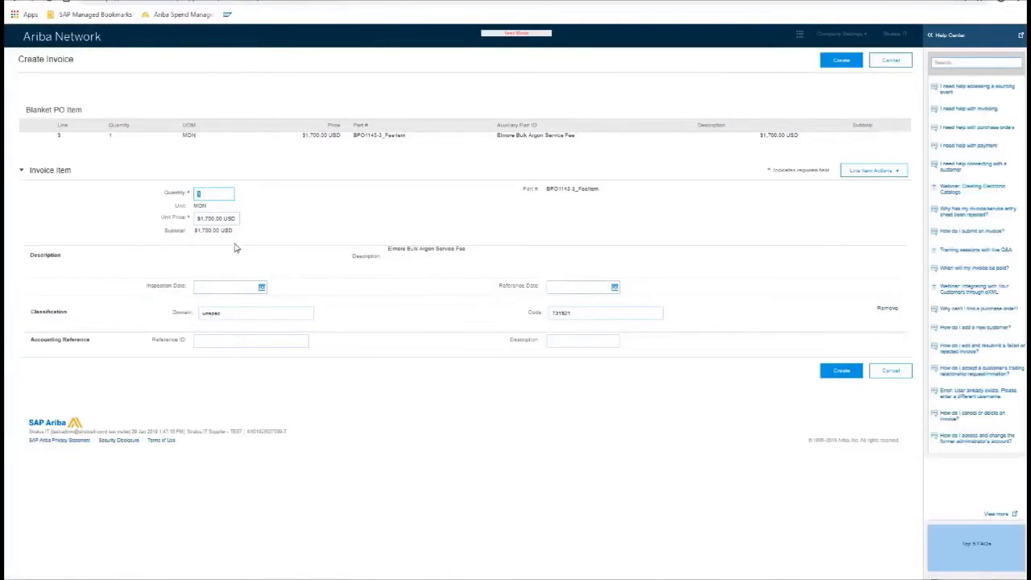
{"action": "left_click", "coordinate": [837, 67]}
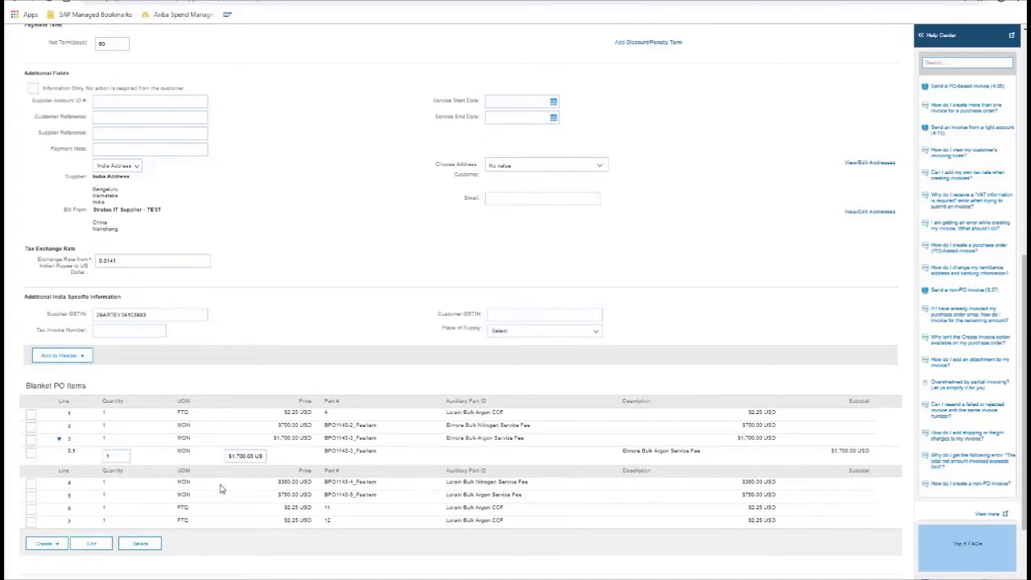
- Add blanket line 6, Lorain Bulk Argon CCF, as a goods line with quantity 350
{"action": "left_click", "coordinate": [31, 509]}
{"action": "left_click", "coordinate": [47, 544]}
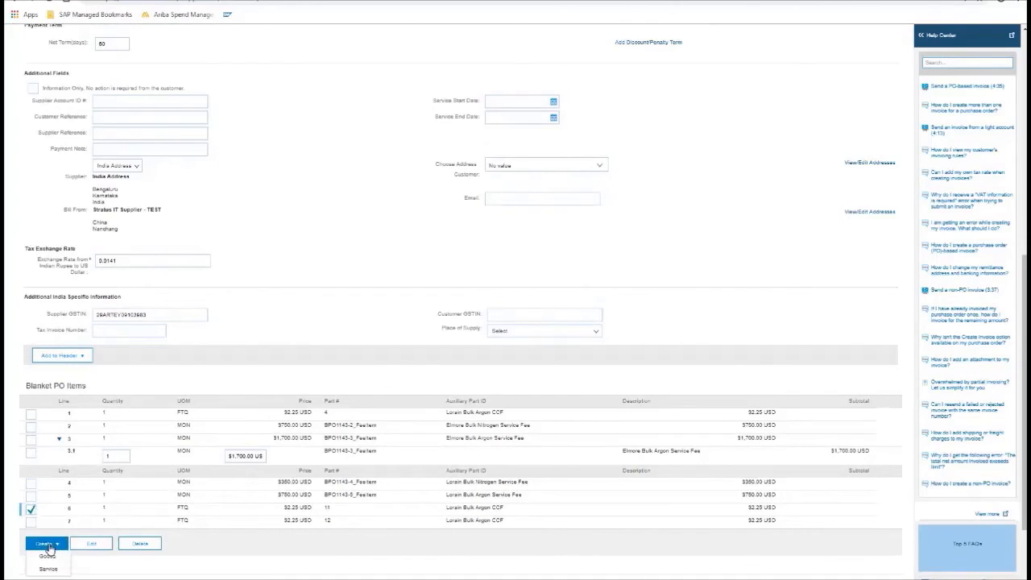
{"action": "left_click", "coordinate": [46, 556]}
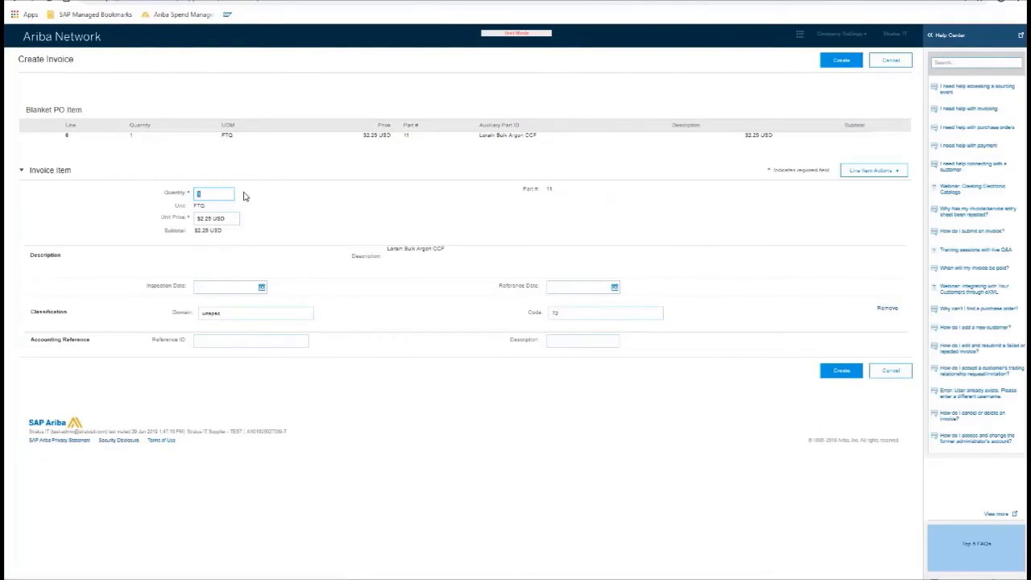
{"action": "type", "text": "350"}
{"action": "scroll", "coordinate": [600, 370], "scroll_direction": "down", "scroll_amount": 10}
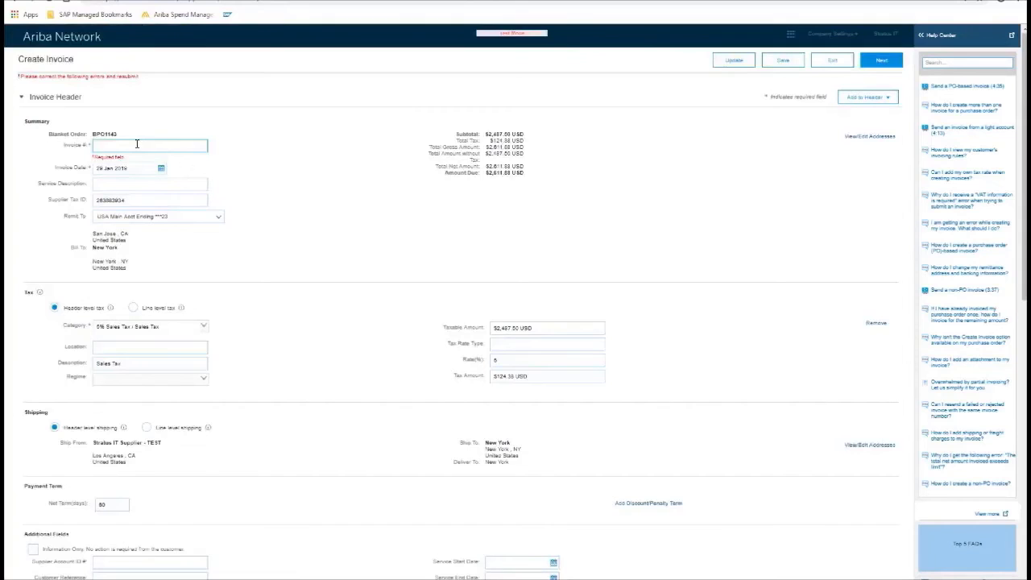
- Enter invoice number MAS and look over the line items and 5% sales tax
{"action": "type", "text": "MAS"}
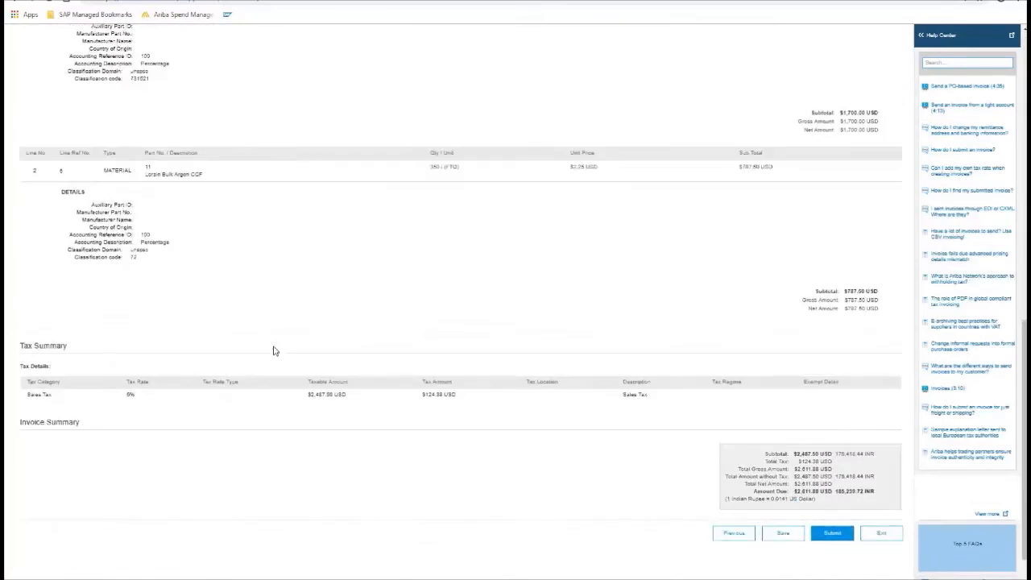
{"action": "scroll", "coordinate": [271, 350], "scroll_direction": "up", "scroll_amount": 3}
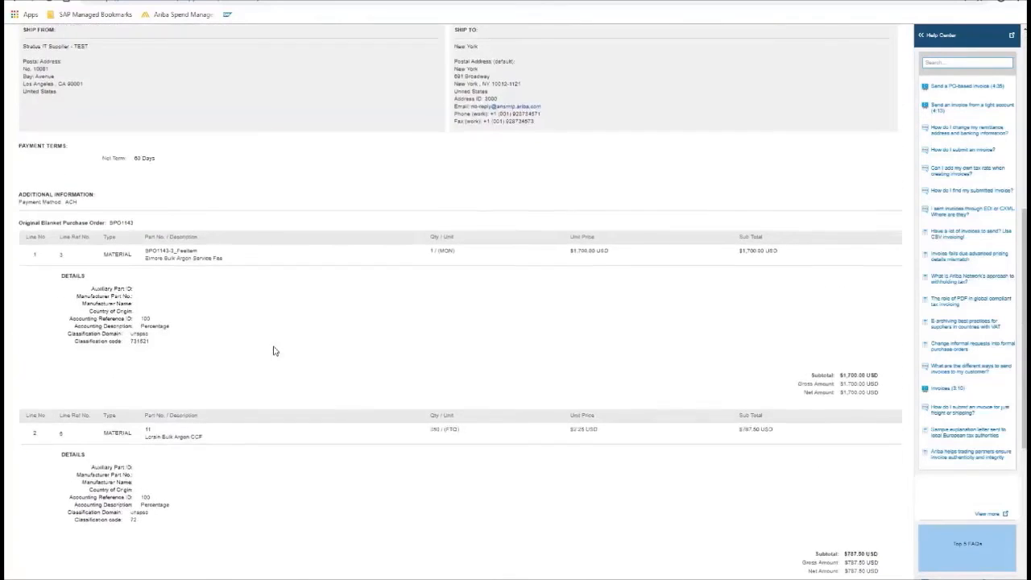
{"action": "scroll", "coordinate": [273, 351], "scroll_direction": "down", "scroll_amount": 2}
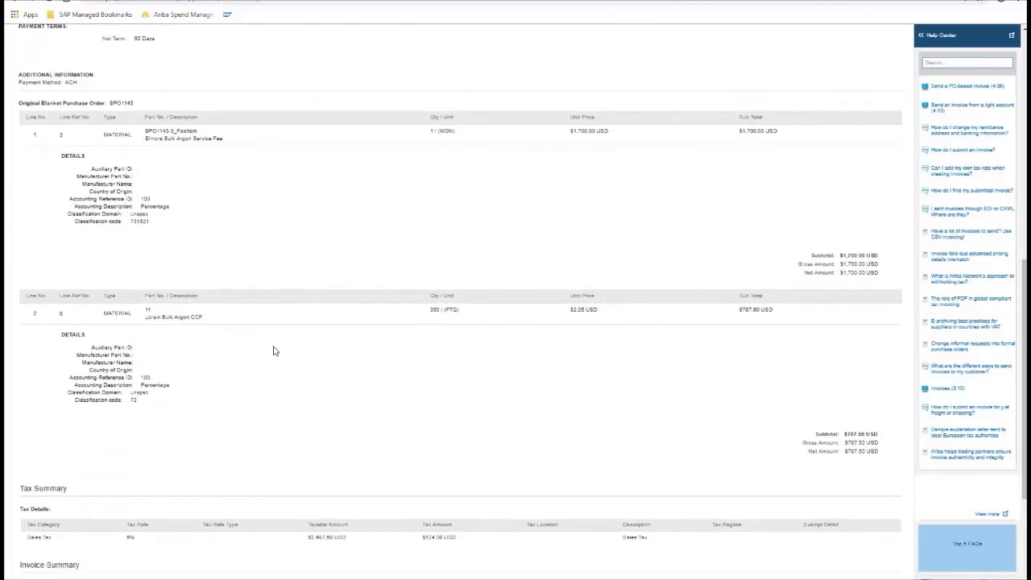